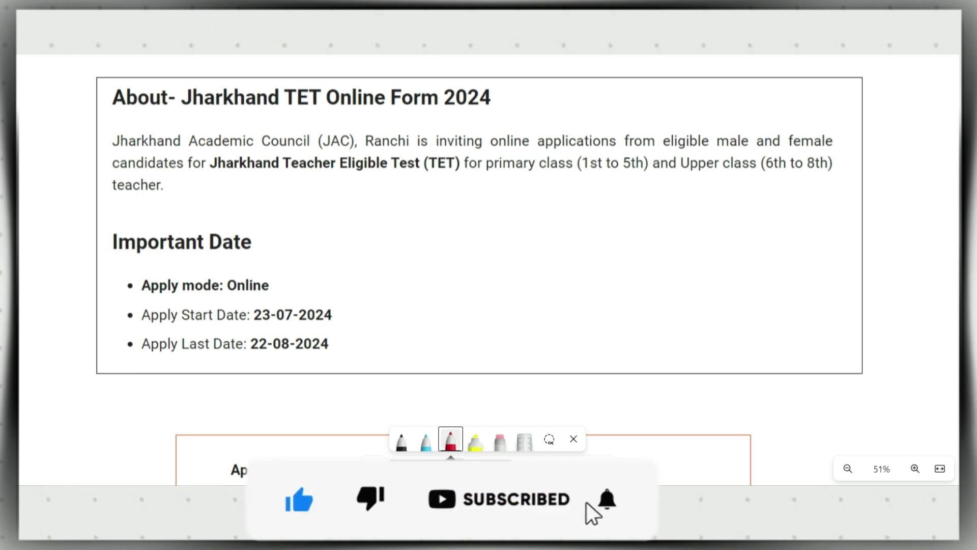
# Draw red ink underlines beneath the dates 23-07-2024 and 22-08-2024.
pyautogui.moveTo(260, 328); pyautogui.dragTo(334, 329)
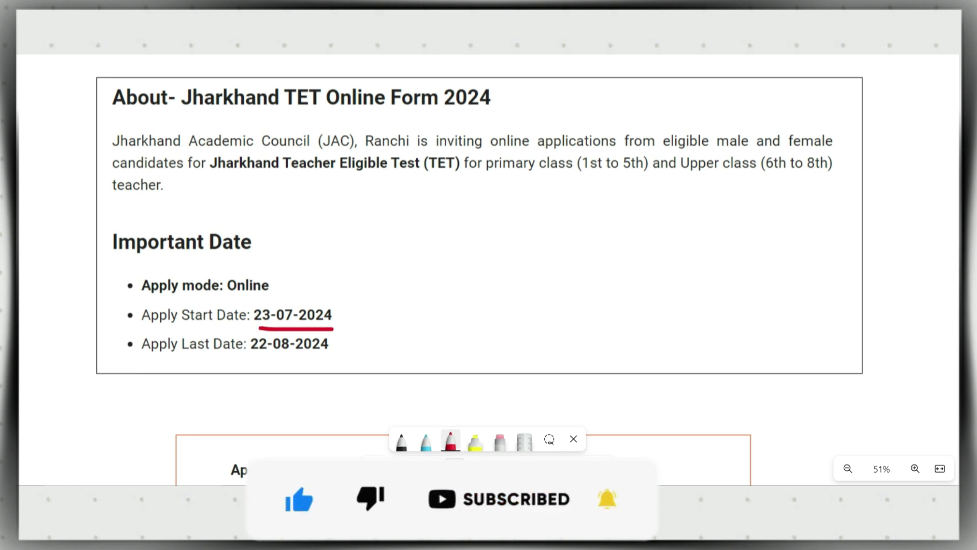
pyautogui.moveTo(193, 358); pyautogui.dragTo(329, 362)
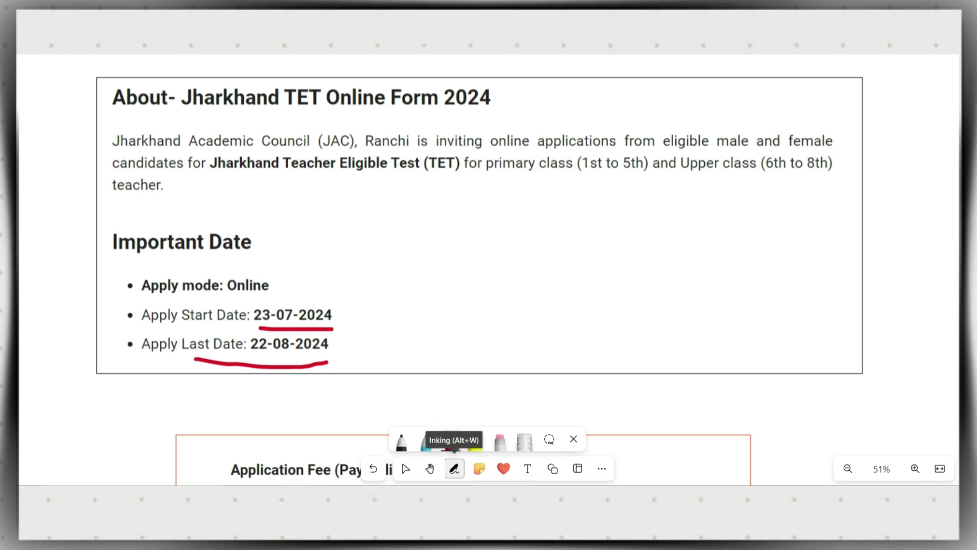
pyautogui.click(405, 468)
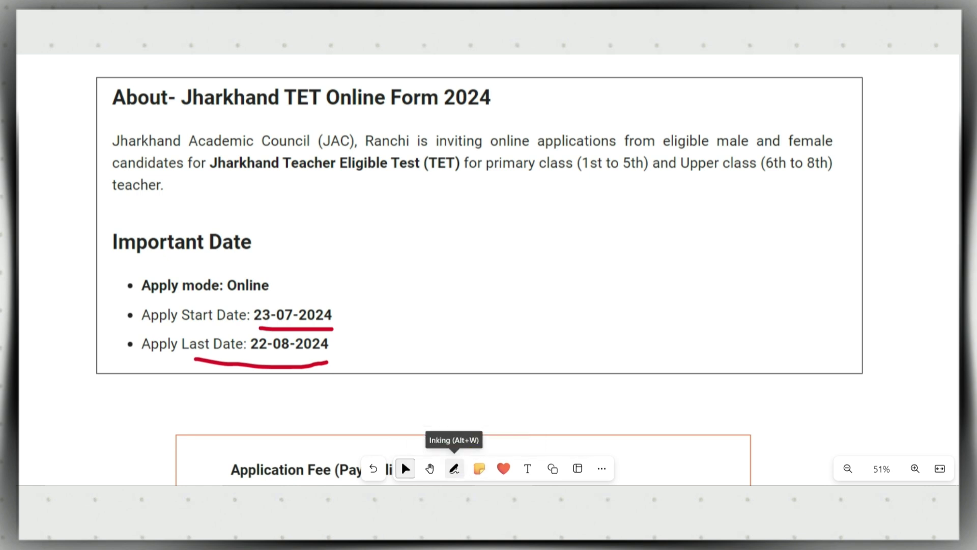
pyautogui.click(429, 468)
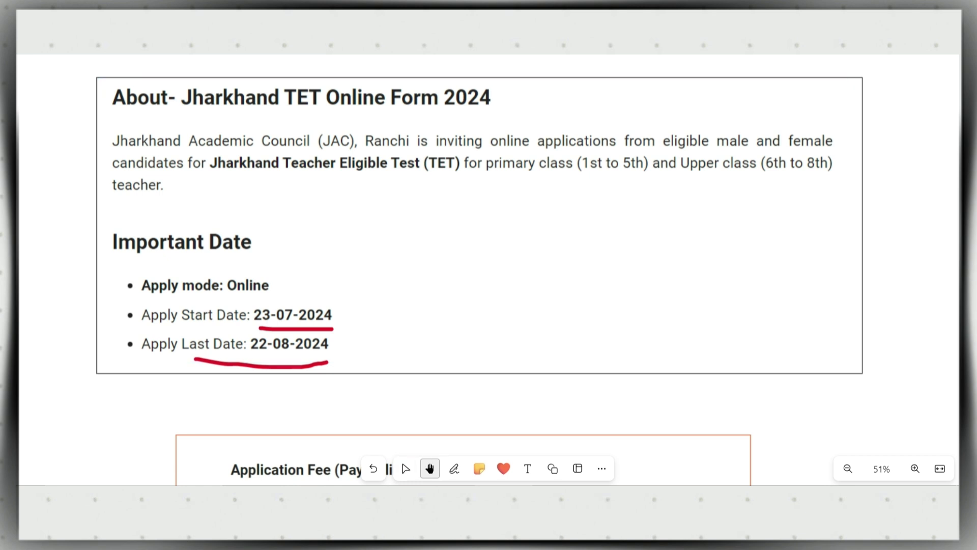
# Scroll the whiteboard down until the Application Fee (Pay Online) table is fully visible.
pyautogui.scroll(-5, 481, 269)
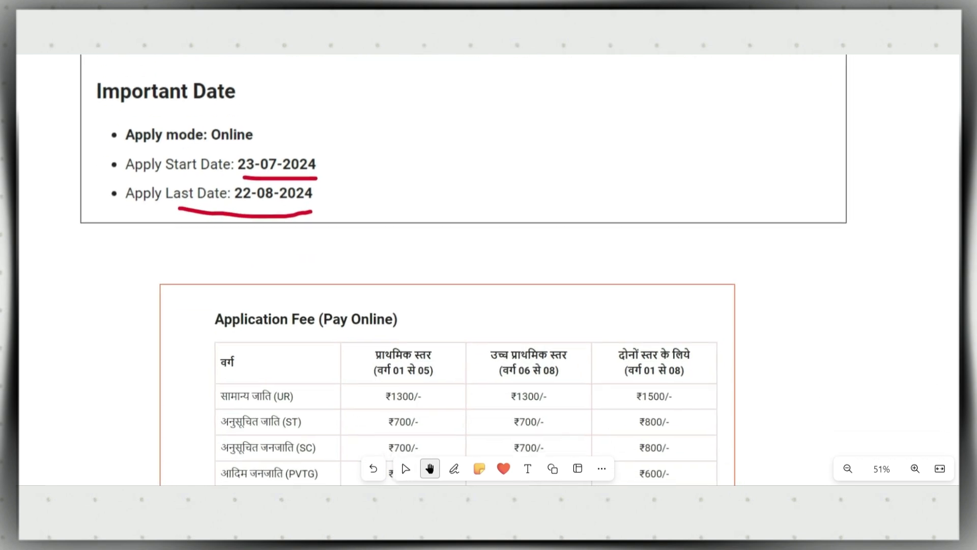
pyautogui.scroll(-2, 481, 270)
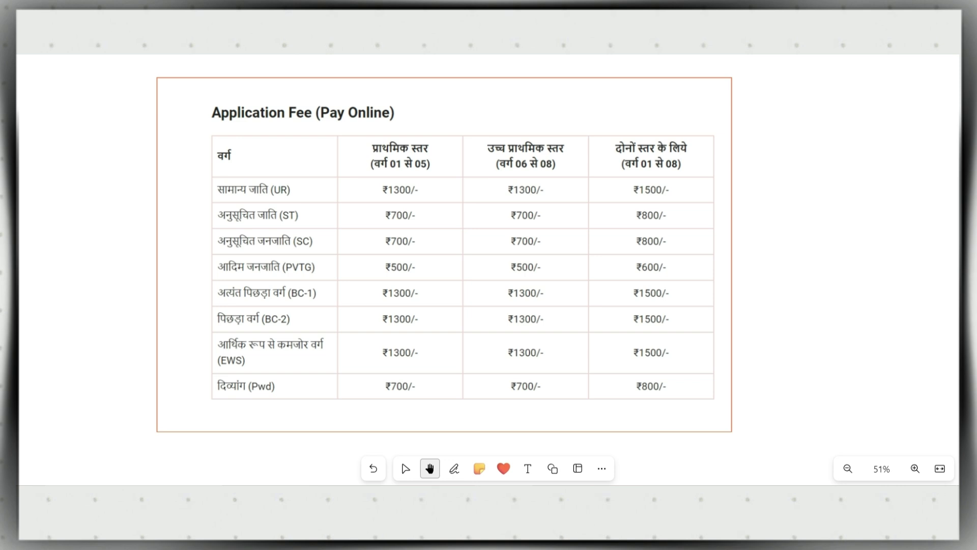
# Return to the JHTET portal in Chrome and tick the 'I have read & understood' terms checkbox.
pyautogui.moveTo(447, 484)
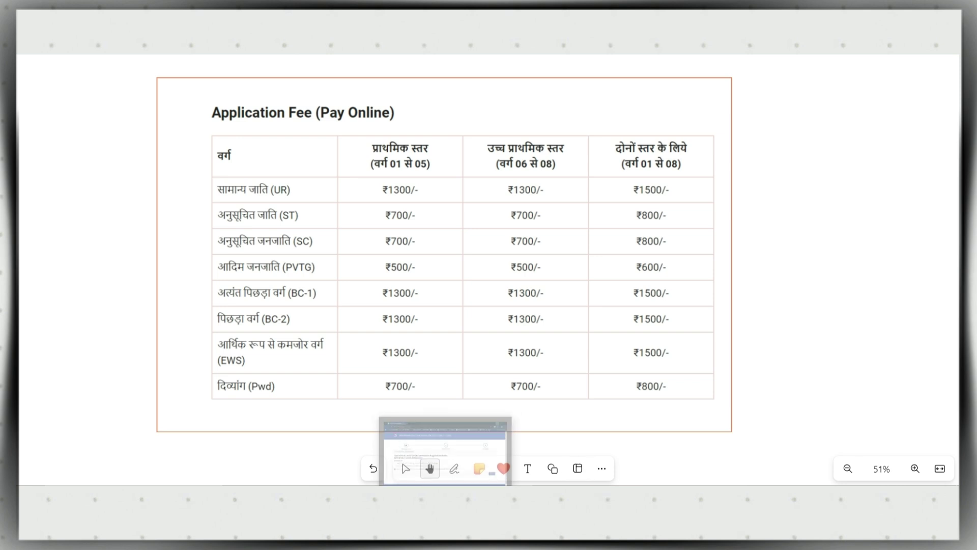
pyautogui.click(447, 433)
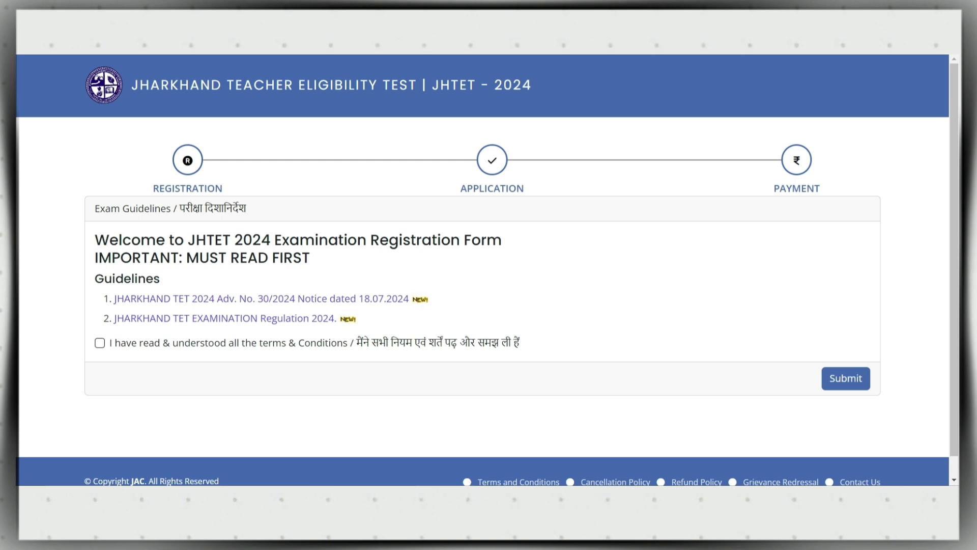
pyautogui.click(99, 343)
# Submit the accepted terms to open the Registration Form and scroll through its fields.
pyautogui.click(845, 378)
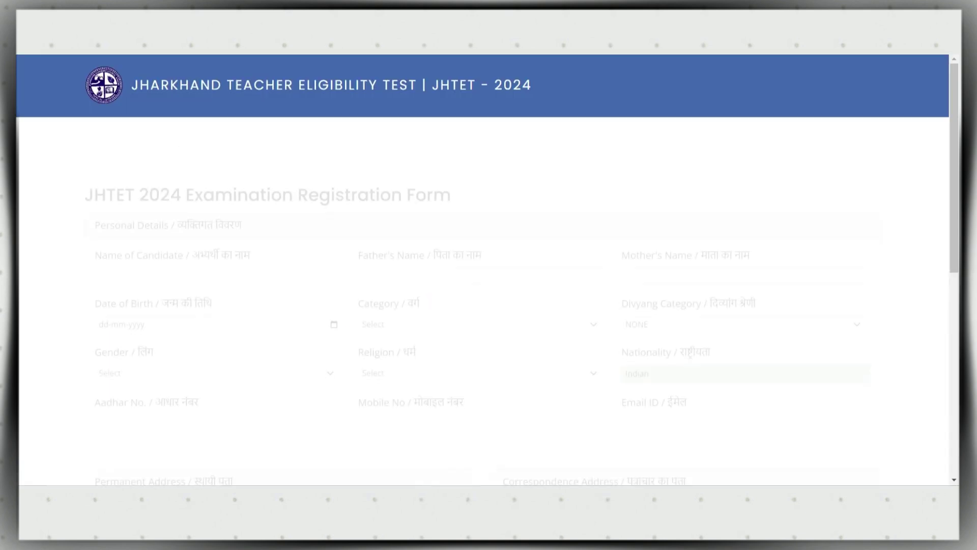
pyautogui.moveTo(84, 144); pyautogui.dragTo(451, 143)
pyautogui.scroll(-6, 489, 296)
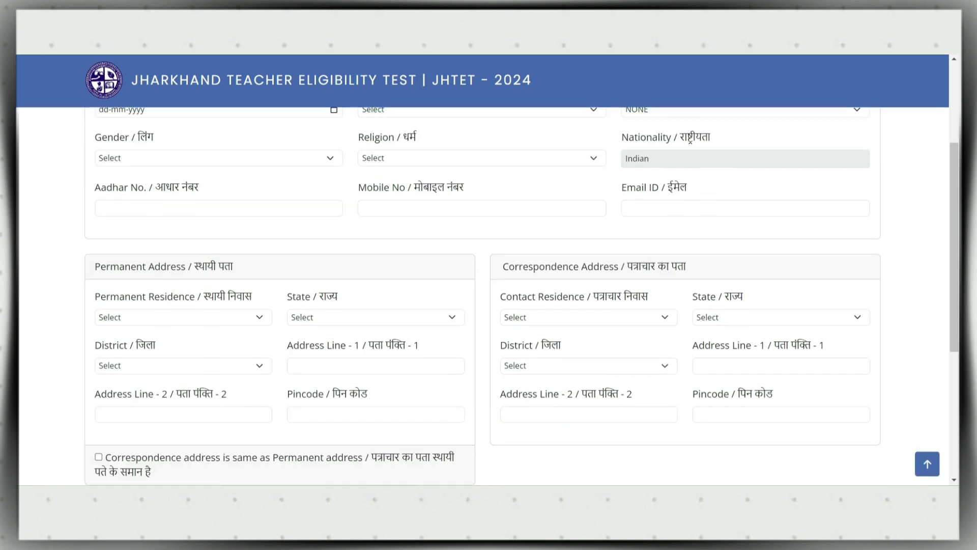
pyautogui.scroll(-2, 489, 295)
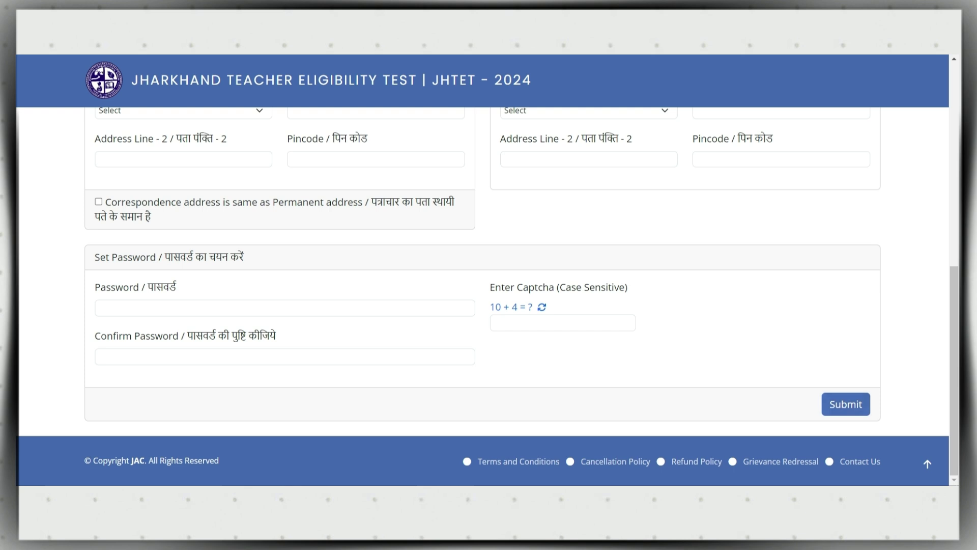
pyautogui.scroll(8, 489, 295)
pyautogui.click(268, 144)
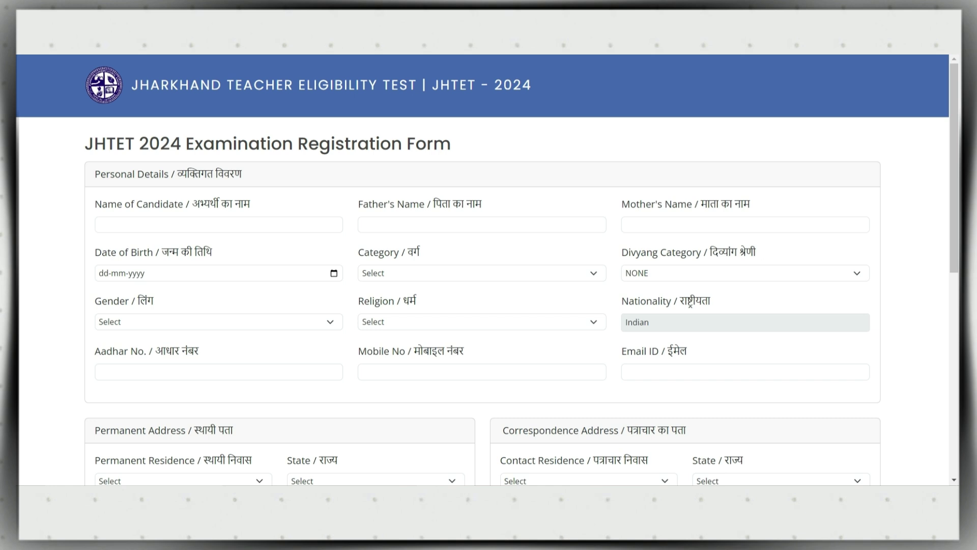
# Keep Divyang Category as NONE, check the Religion choices and move to Aadhar No.
pyautogui.click(745, 273)
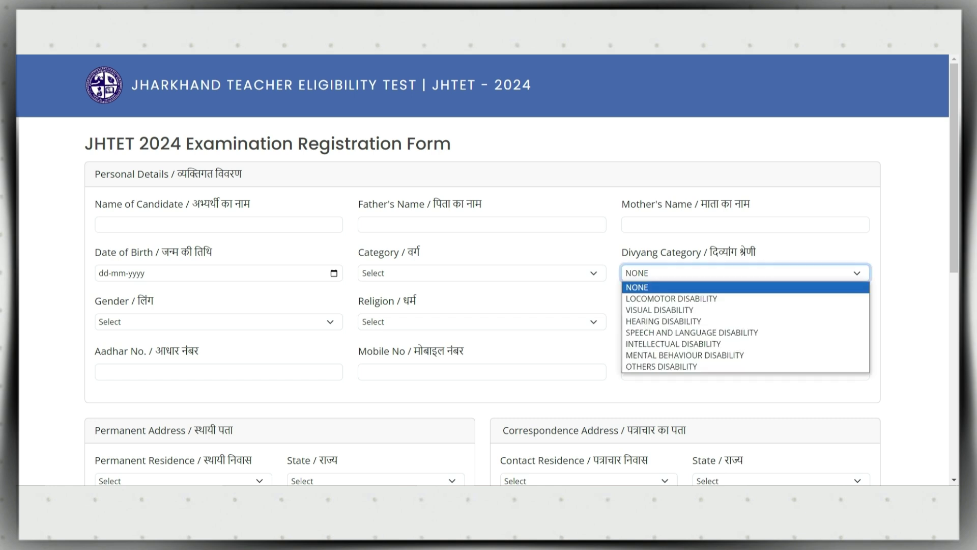
pyautogui.click(810, 249)
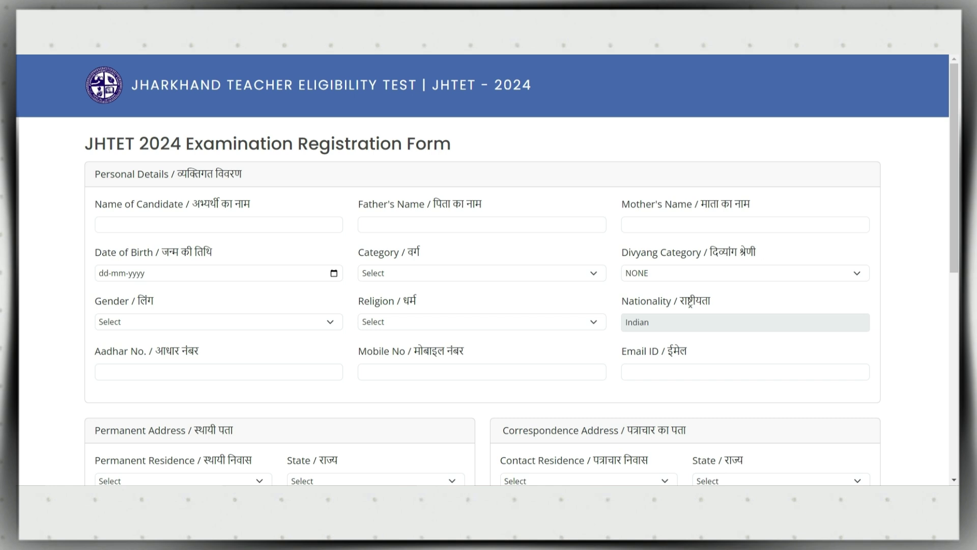
pyautogui.click(482, 322)
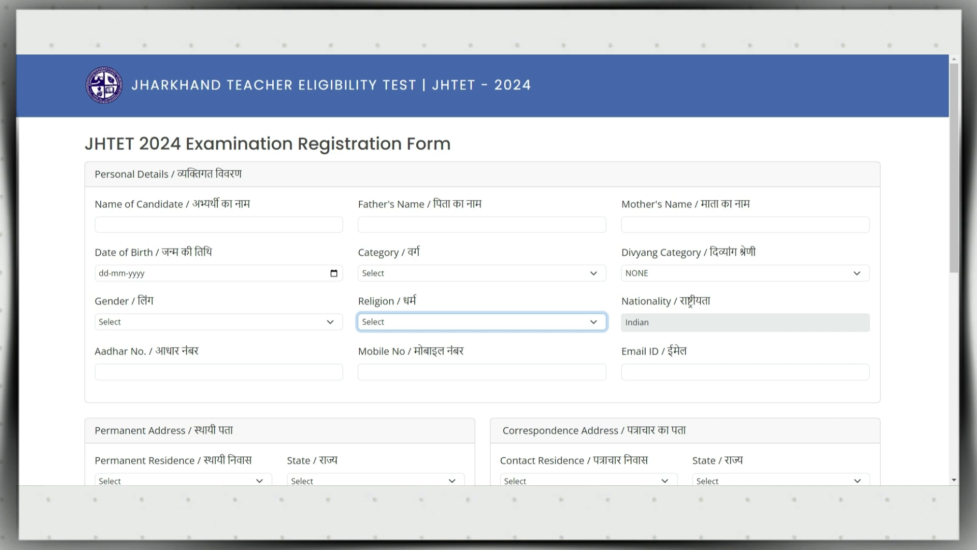
pyautogui.click(219, 371)
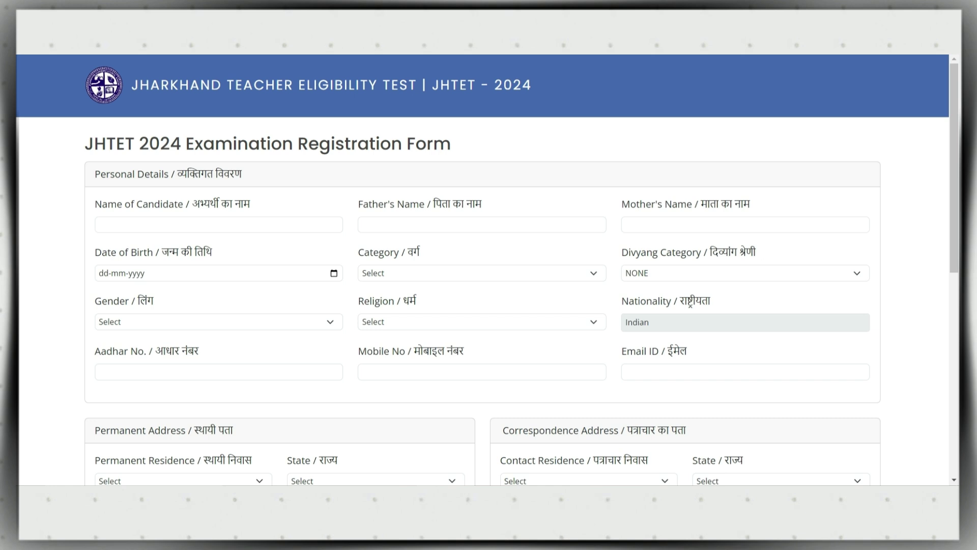
pyautogui.scroll(-3, 483, 295)
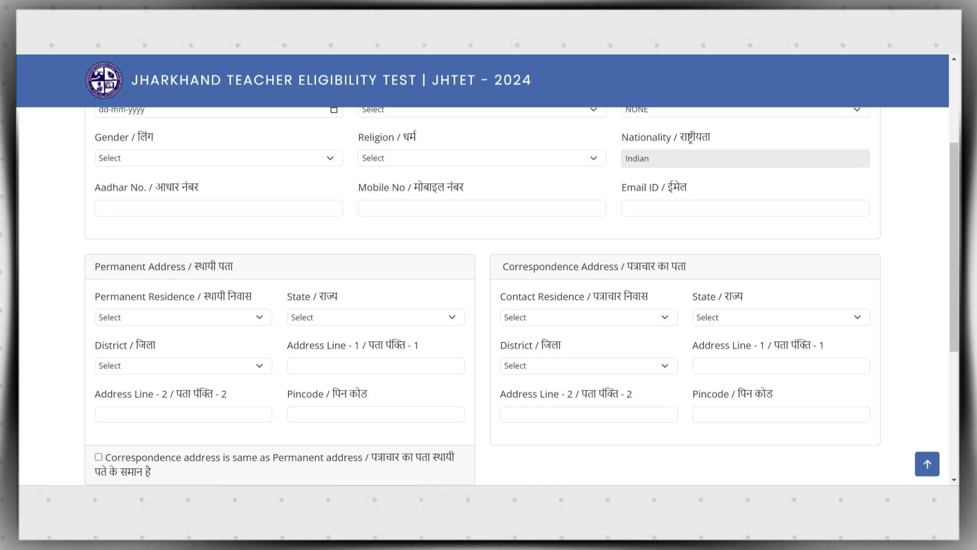
pyautogui.click(184, 317)
pyautogui.press('Down')
pyautogui.press('Down')
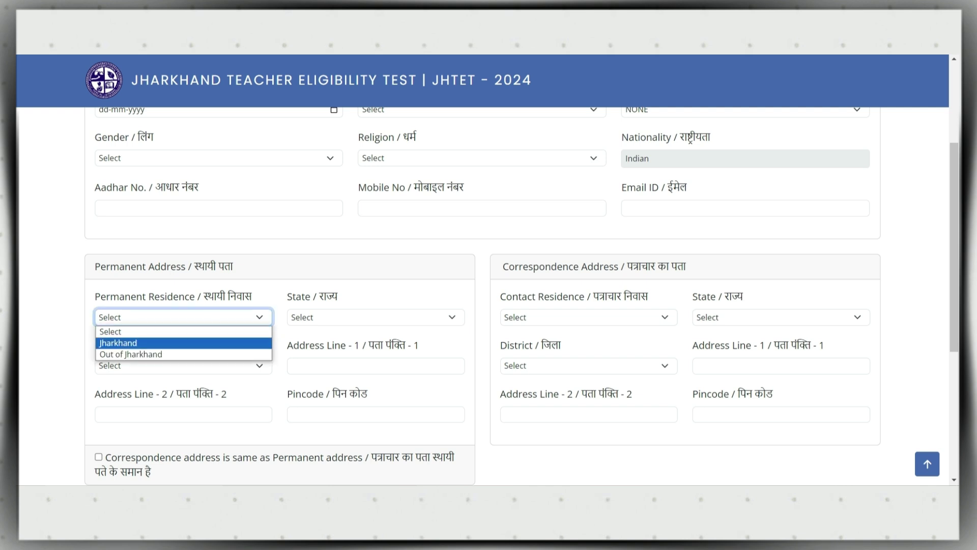
pyautogui.press('Up')
pyautogui.press('Escape')
pyautogui.press('Tab')
pyautogui.hotkey('alt', 'Down')
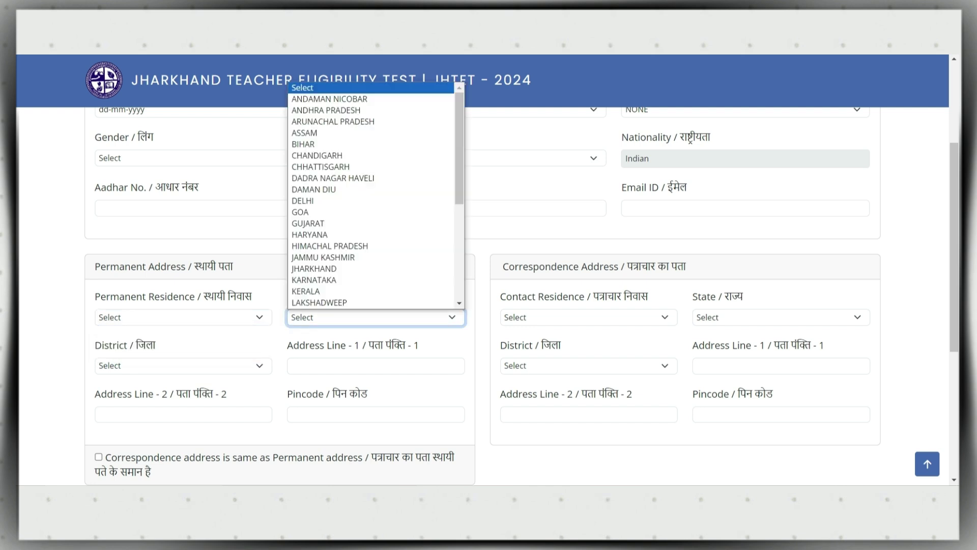
pyautogui.press('Escape')
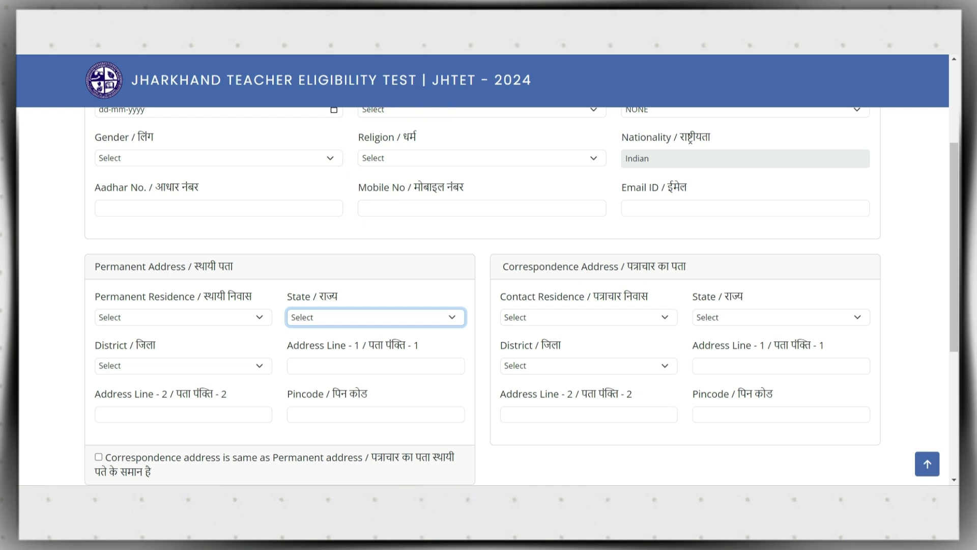
pyautogui.hotkey('alt', 'Down')
pyautogui.press('Down')
pyautogui.press('Down')
pyautogui.press('Down')
pyautogui.press('Down')
pyautogui.press('Down')
pyautogui.press('Down')
pyautogui.press('Down')
pyautogui.press('Down')
pyautogui.press('Down')
pyautogui.press('Down')
pyautogui.press('Down')
pyautogui.press('Down')
pyautogui.press('Down')
pyautogui.press('Down')
pyautogui.press('Down')
pyautogui.press('Down')
pyautogui.press('Down')
pyautogui.press('Down')
pyautogui.press('Down')
pyautogui.press('Down')
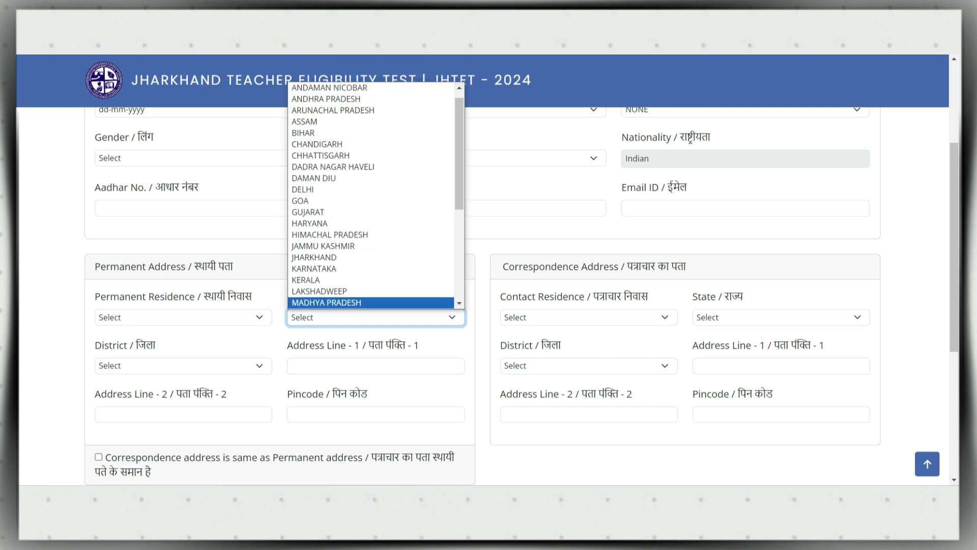
pyautogui.press('Escape')
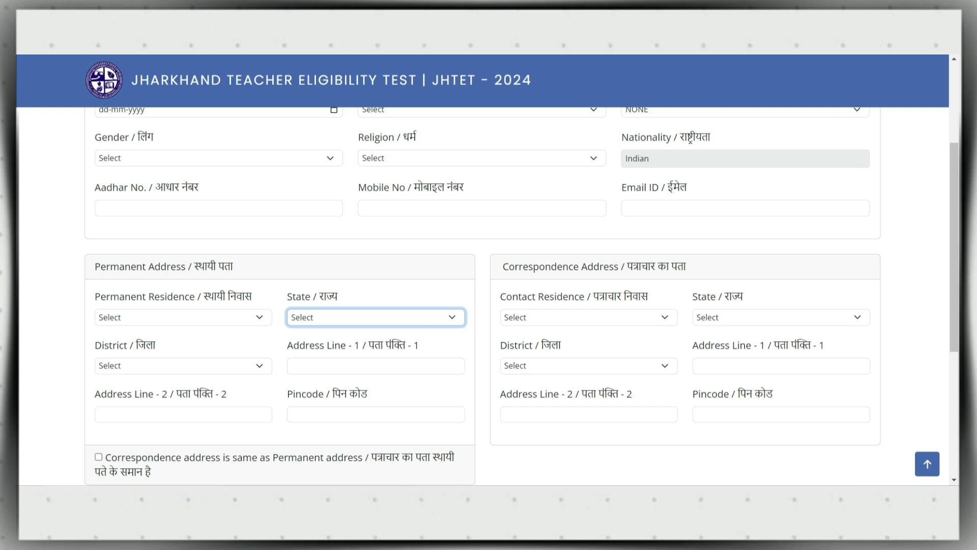
# Mark the correspondence address as the same as the permanent address.
pyautogui.moveTo(193, 266); pyautogui.dragTo(233, 266)
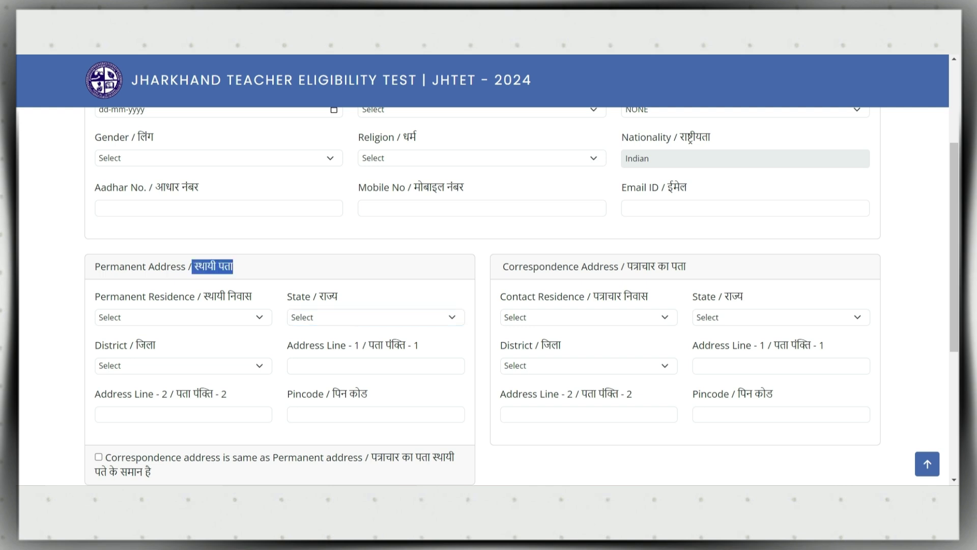
pyautogui.moveTo(633, 266); pyautogui.dragTo(686, 266)
pyautogui.click(98, 456)
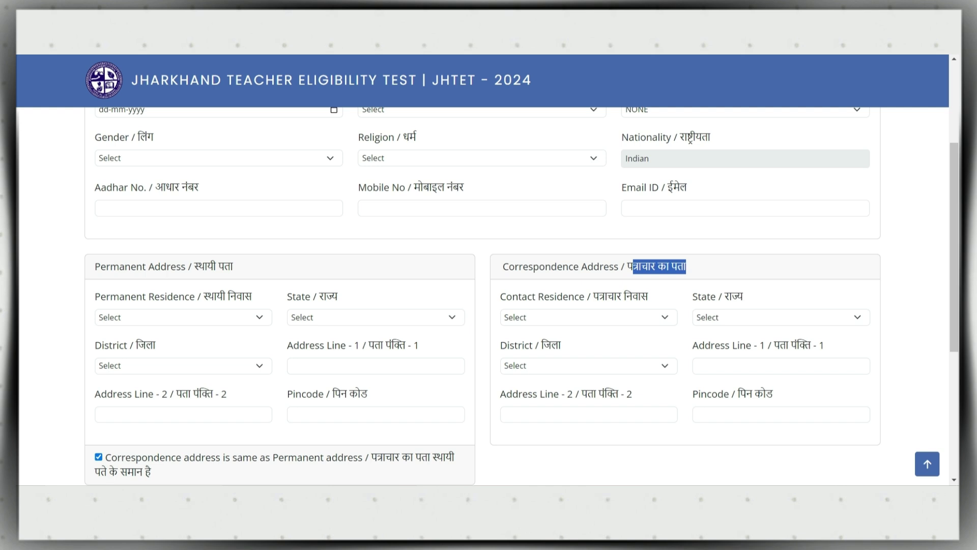
# Scroll to Set Password and go through the Password, Confirm Password and captcha fields.
pyautogui.scroll(-4, 521, 296)
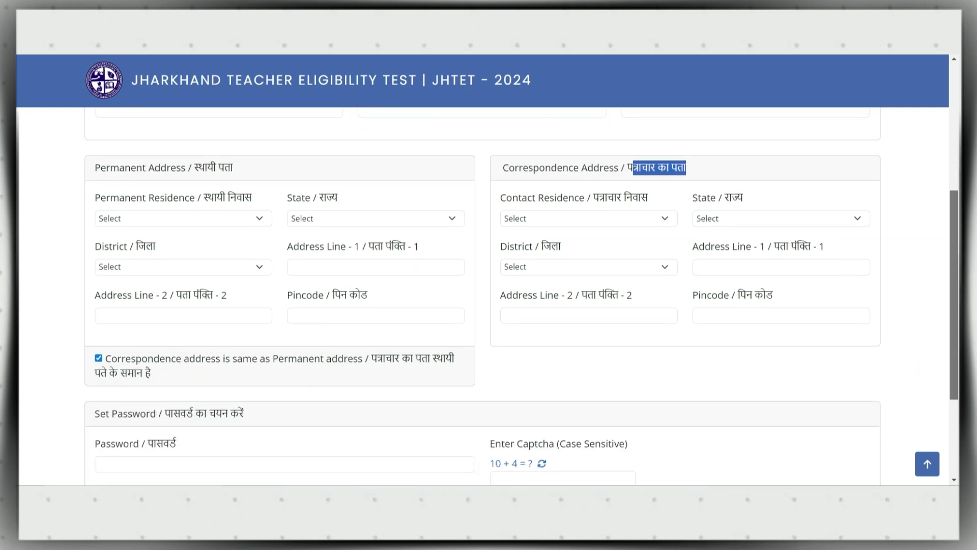
pyautogui.scroll(-1, 521, 296)
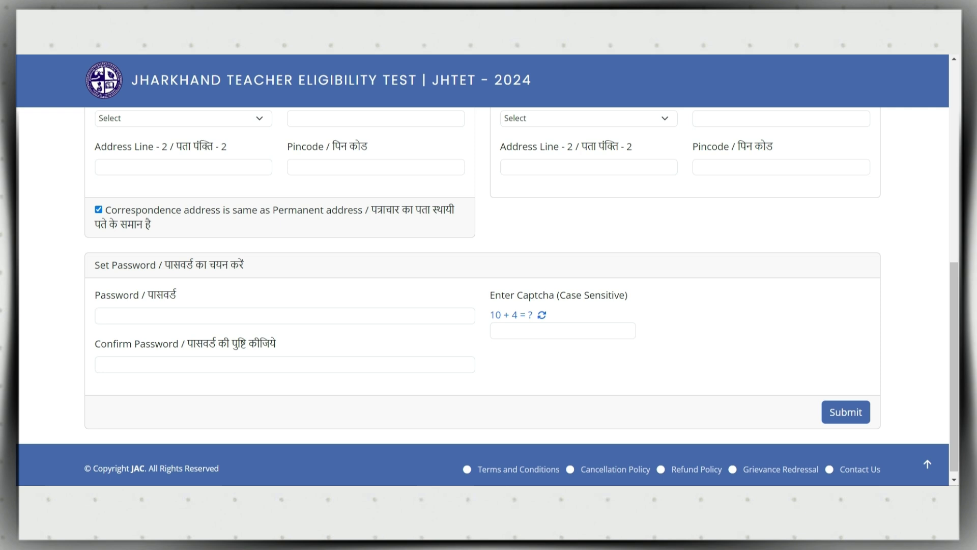
pyautogui.click(285, 315)
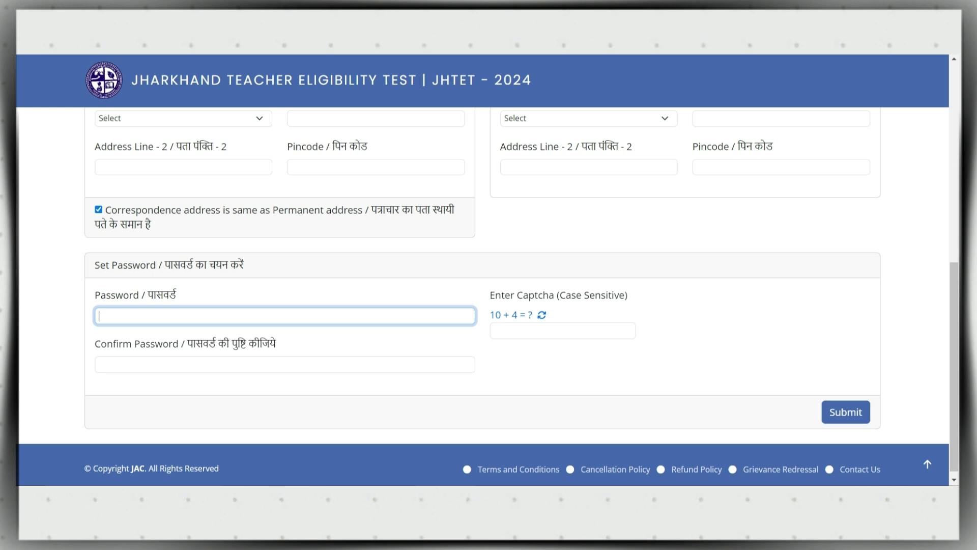
pyautogui.click(285, 364)
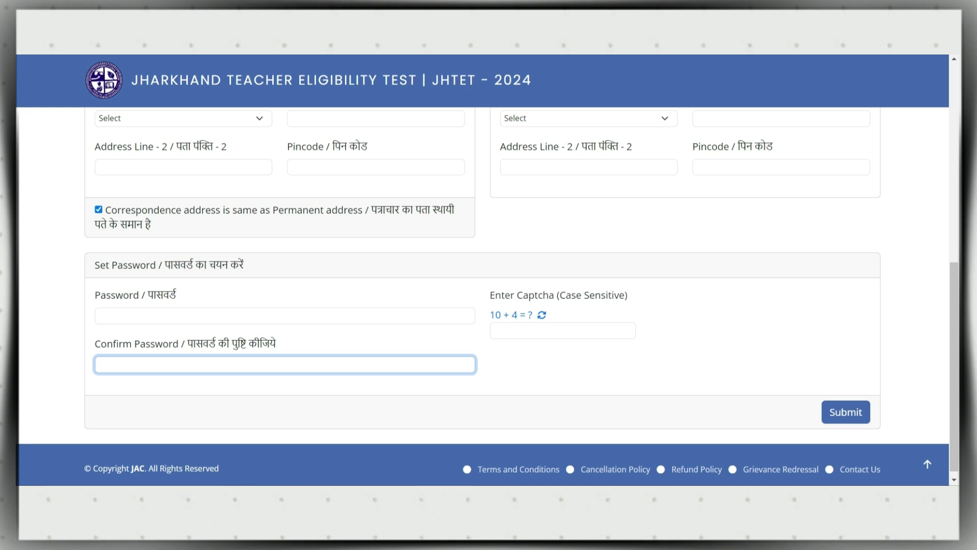
pyautogui.click(563, 331)
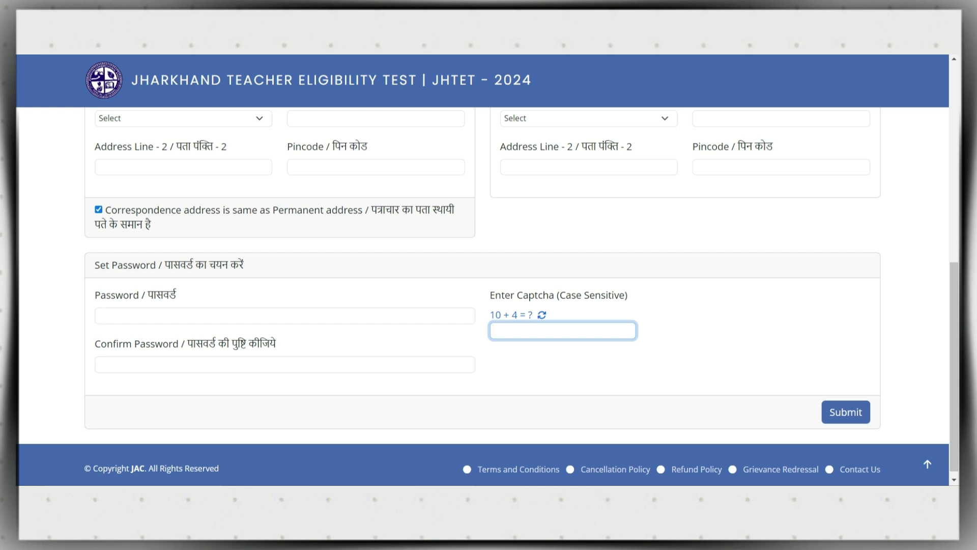
# Verify all eight particulars: names, parents' names, date of birth, mobile, email, gender, address.
pyautogui.scroll(10, 487, 293)
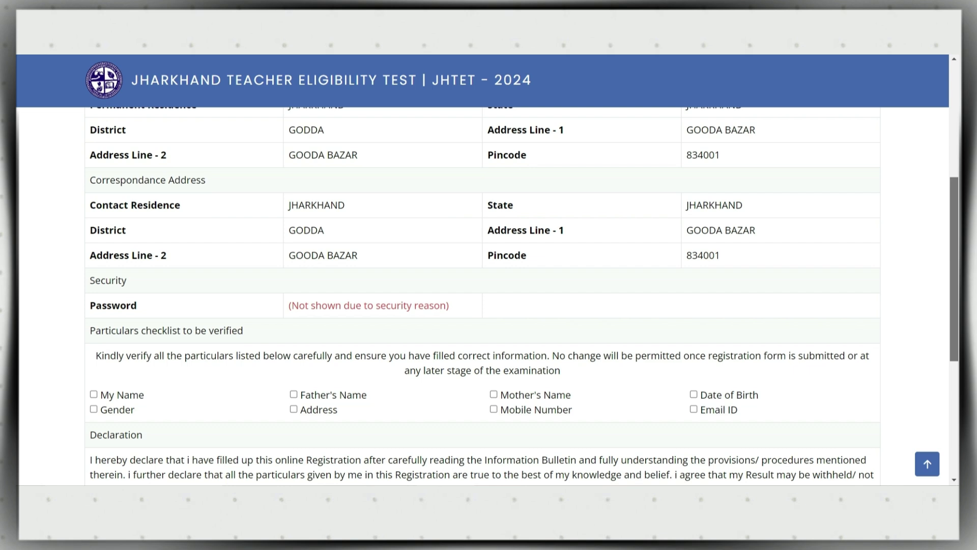
pyautogui.scroll(-2, 483, 296)
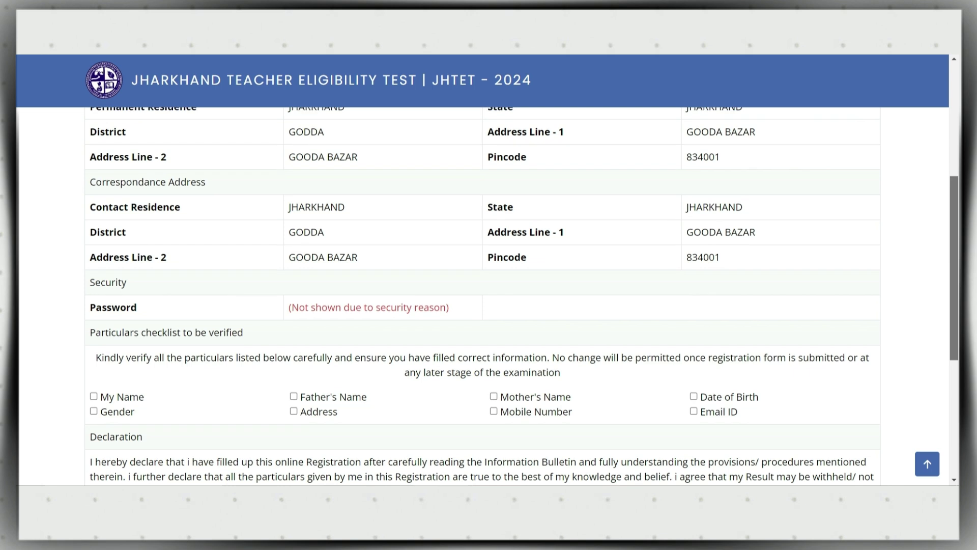
pyautogui.scroll(-1, 482, 296)
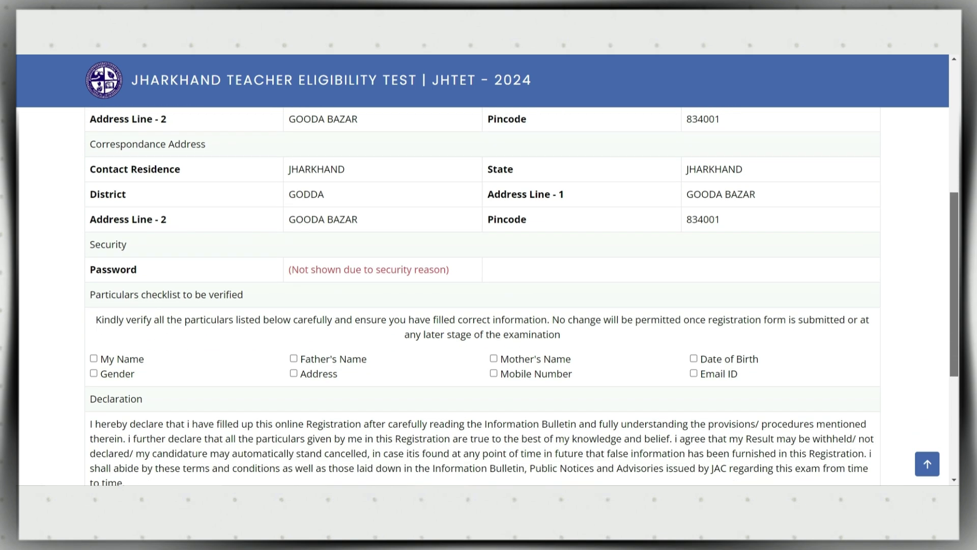
pyautogui.scroll(-2, 482, 296)
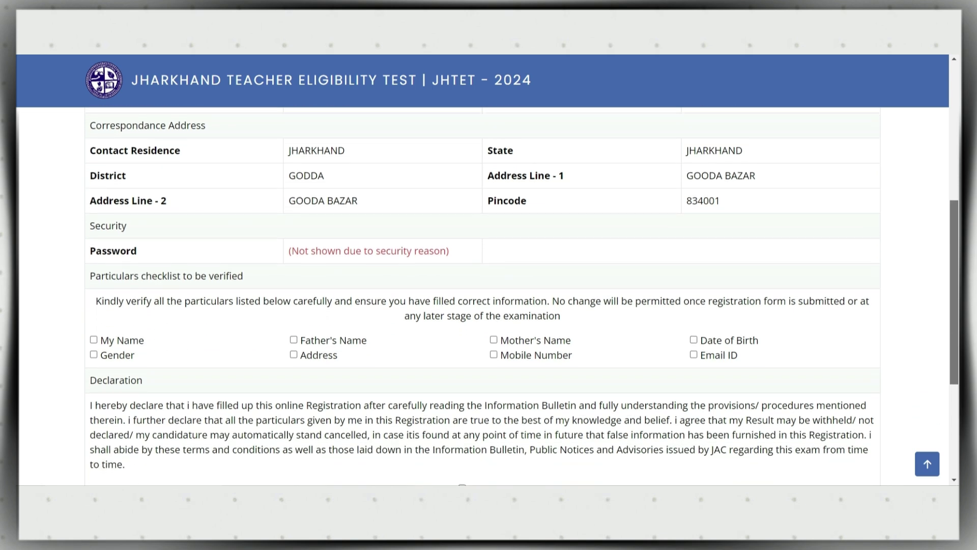
pyautogui.scroll(-1, 482, 297)
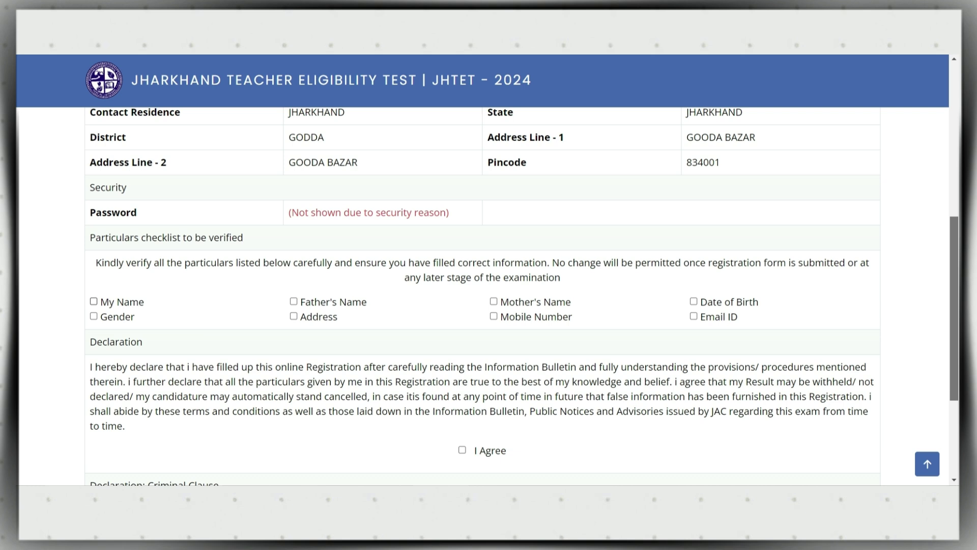
pyautogui.click(94, 301)
pyautogui.click(294, 300)
pyautogui.click(494, 300)
pyautogui.click(694, 301)
pyautogui.click(694, 316)
pyautogui.click(494, 316)
pyautogui.click(93, 316)
pyautogui.click(294, 315)
# Agree to the general and criminal clause declarations and choose Final Submit & Send OTP.
pyautogui.scroll(-3, 483, 295)
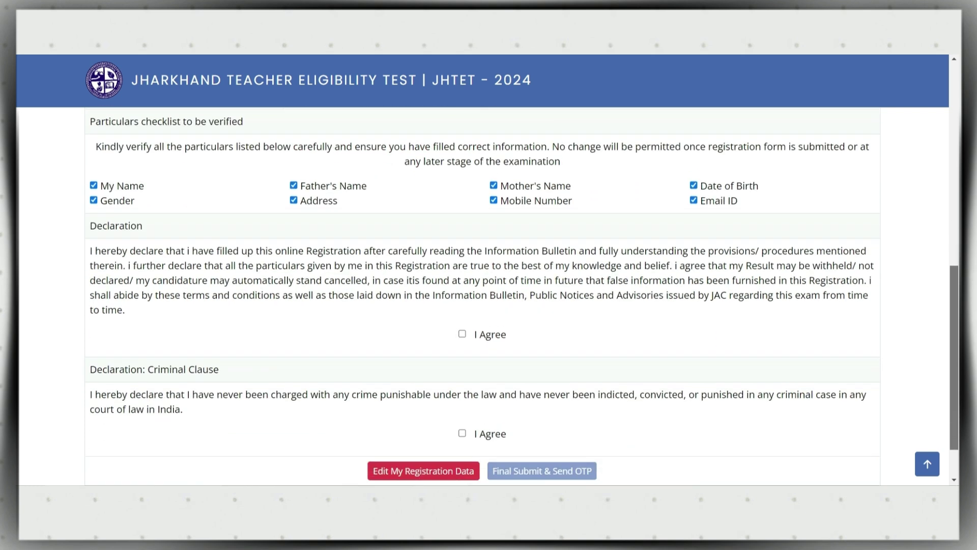
pyautogui.click(462, 334)
pyautogui.click(462, 433)
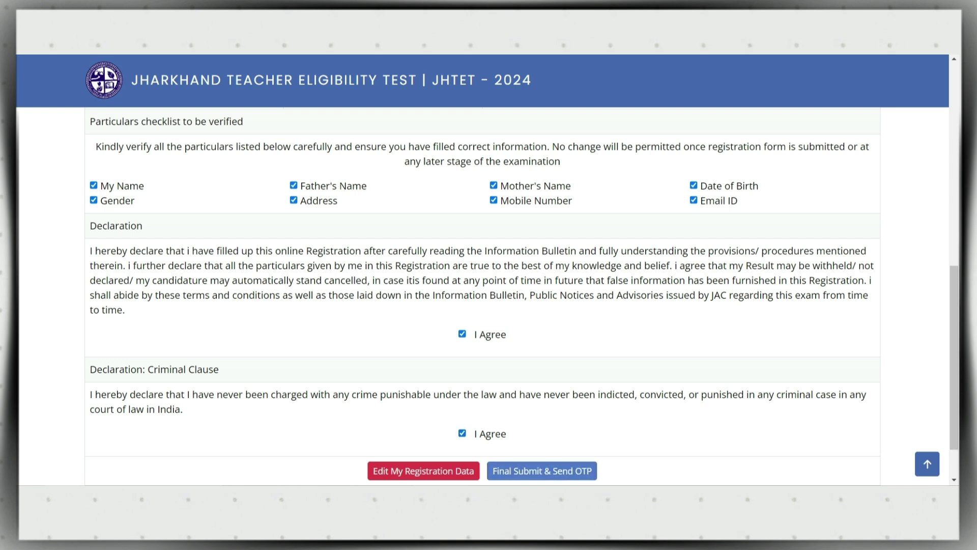
pyautogui.click(541, 470)
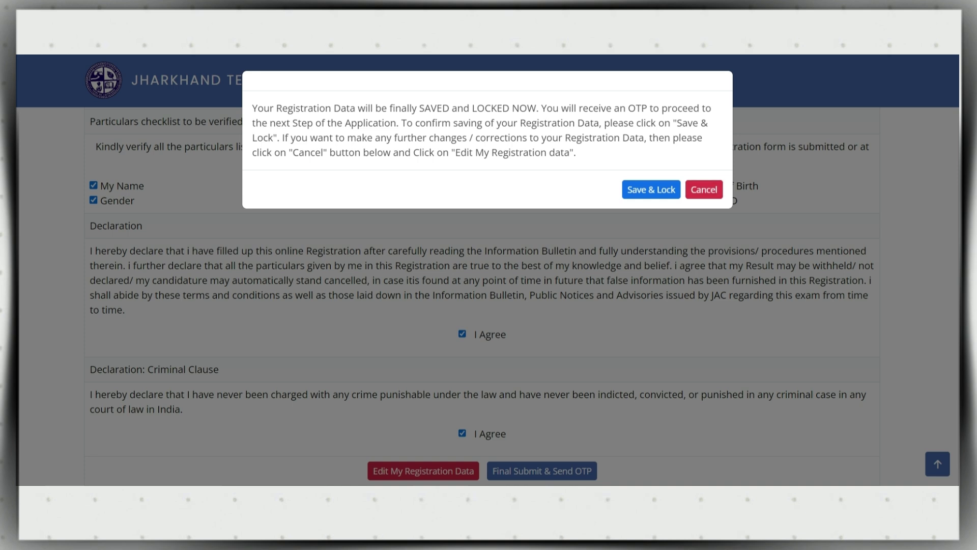
# Save & Lock the registration, enter the mobile OTP, submit, and acknowledge the success message.
pyautogui.click(651, 190)
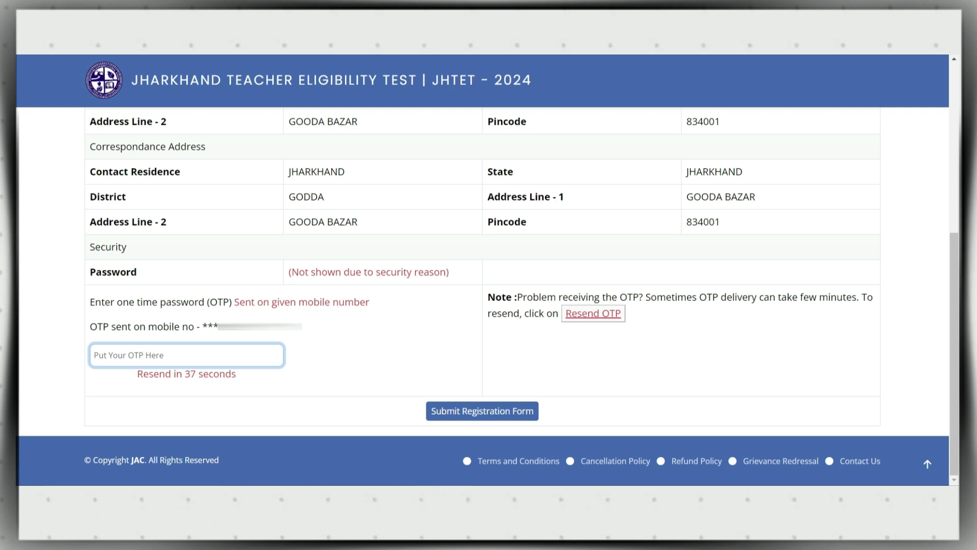
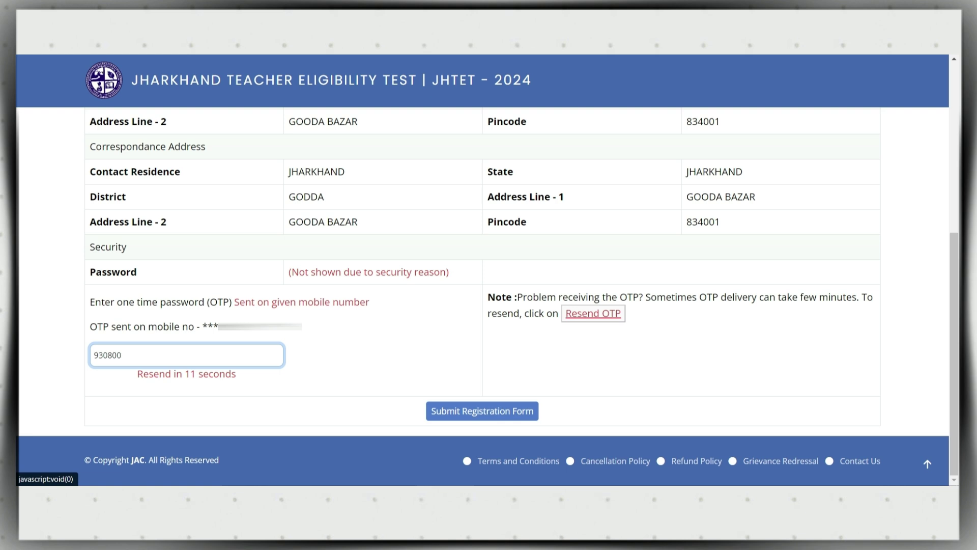
pyautogui.click(482, 411)
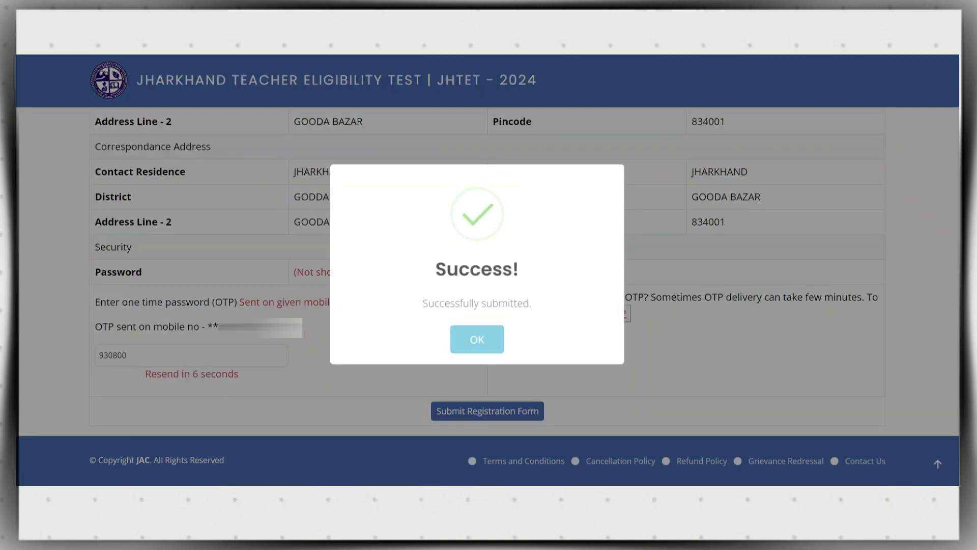
pyautogui.click(477, 339)
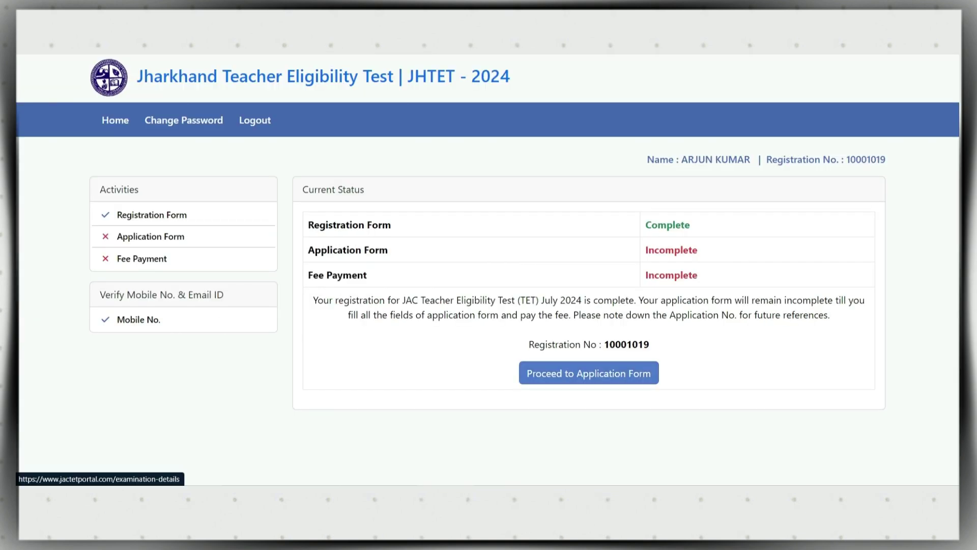
# Review the Registration Form and Fee Payment statuses and proceed to the application form.
pyautogui.moveTo(308, 224); pyautogui.dragTo(353, 225)
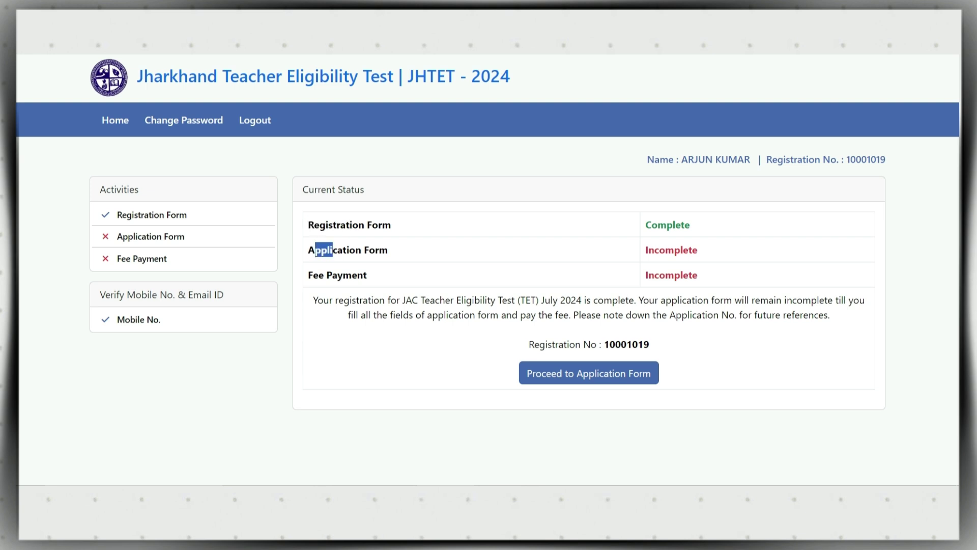
pyautogui.moveTo(308, 275); pyautogui.dragTo(358, 274)
pyautogui.click(358, 275)
pyautogui.click(589, 373)
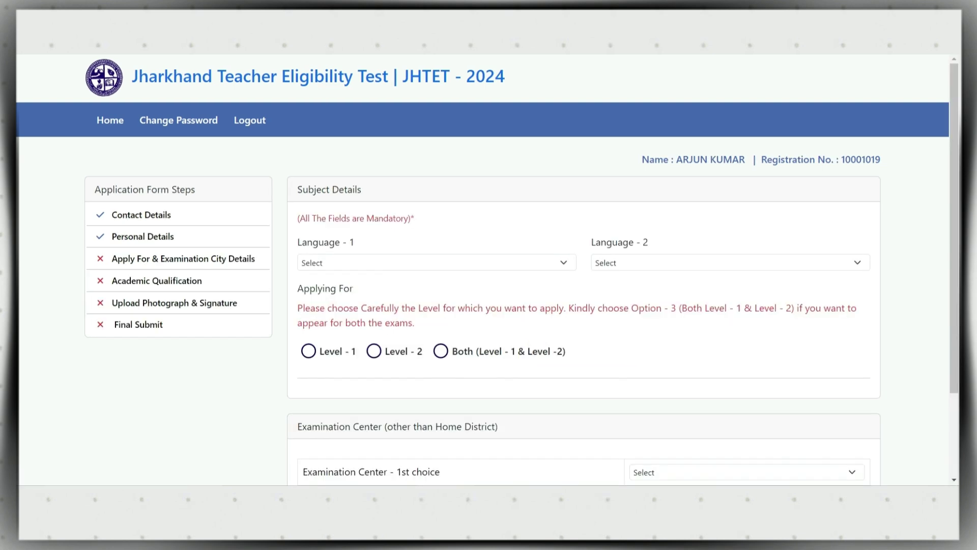
# Apply for Both (Level 1 & Level 2) with Math Science & Science Teacher as the Level 2 teacher type.
pyautogui.scroll(-2, 499, 351)
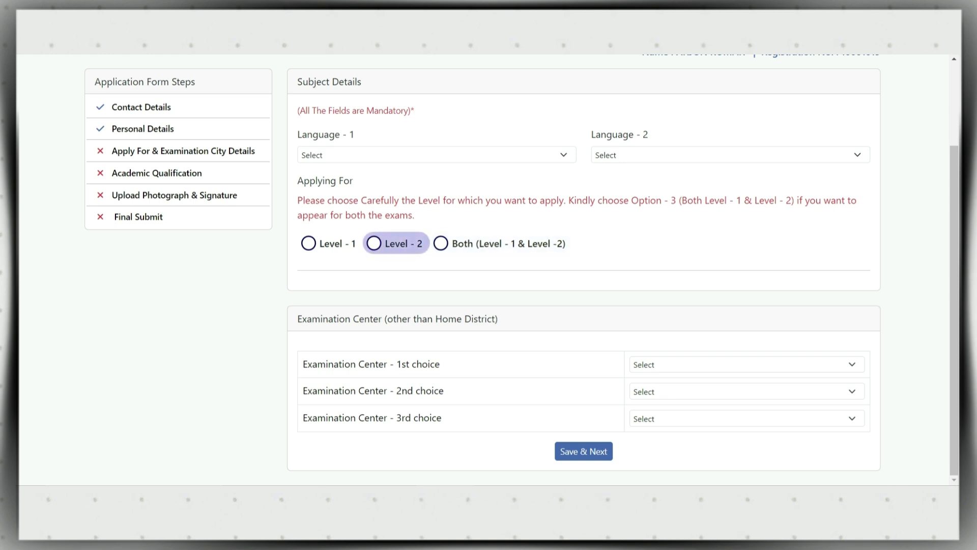
pyautogui.click(441, 243)
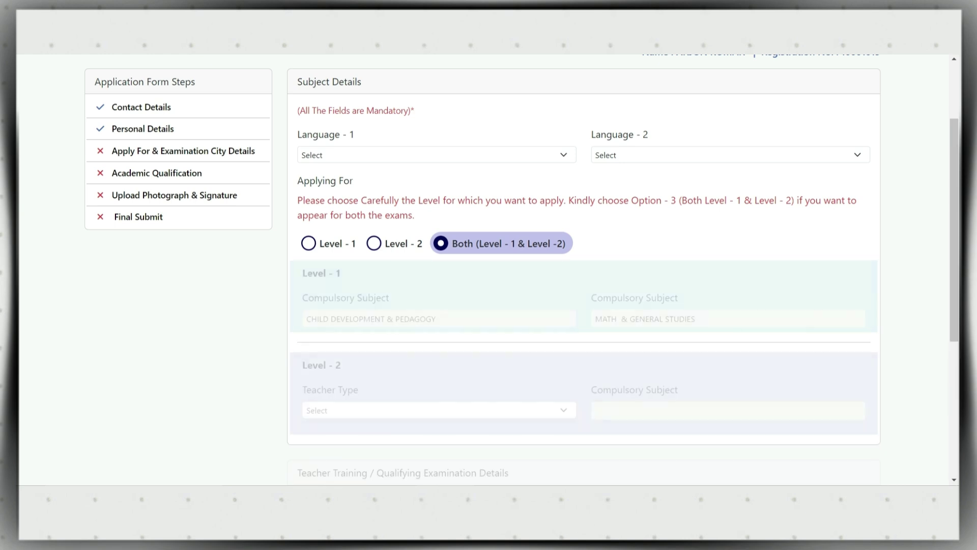
pyautogui.scroll(-2, 584, 269)
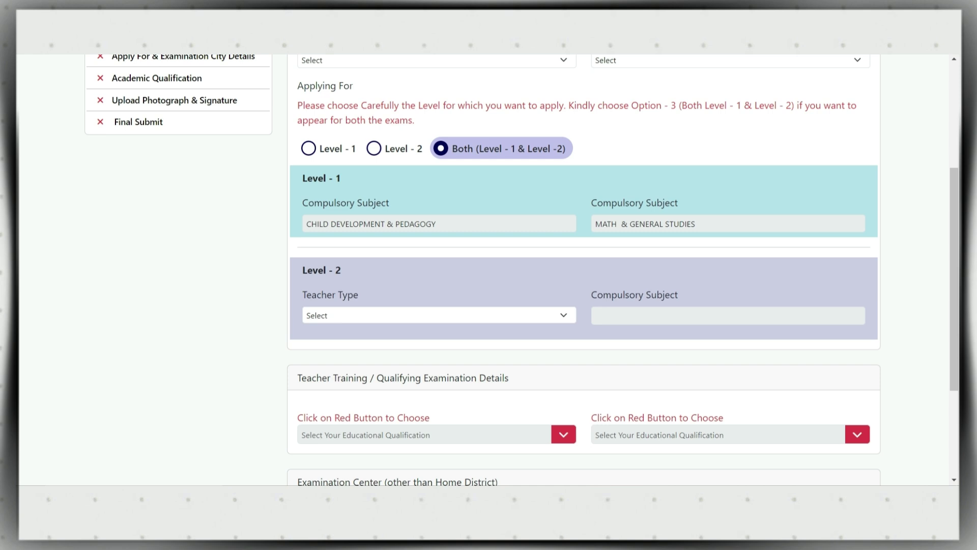
pyautogui.click(439, 315)
pyautogui.click(362, 340)
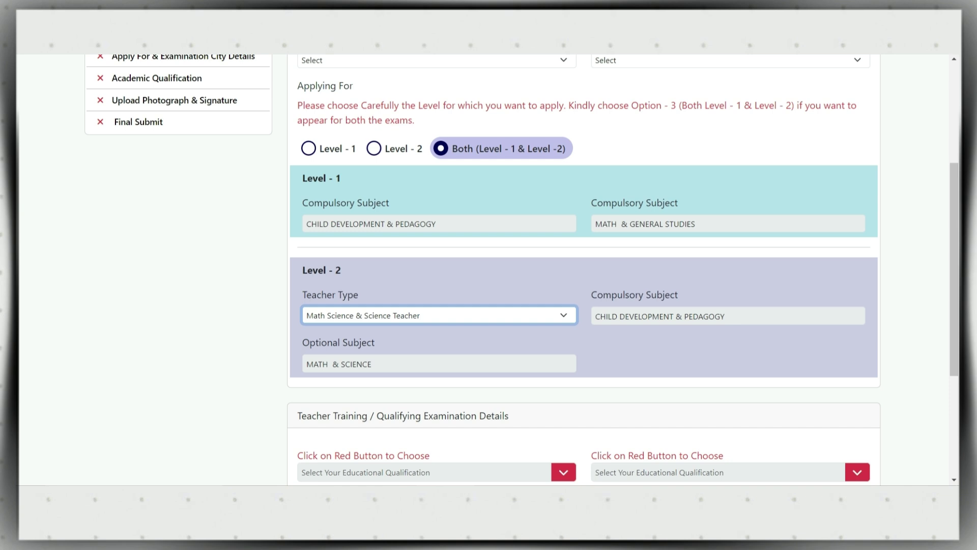
pyautogui.scroll(-4, 584, 270)
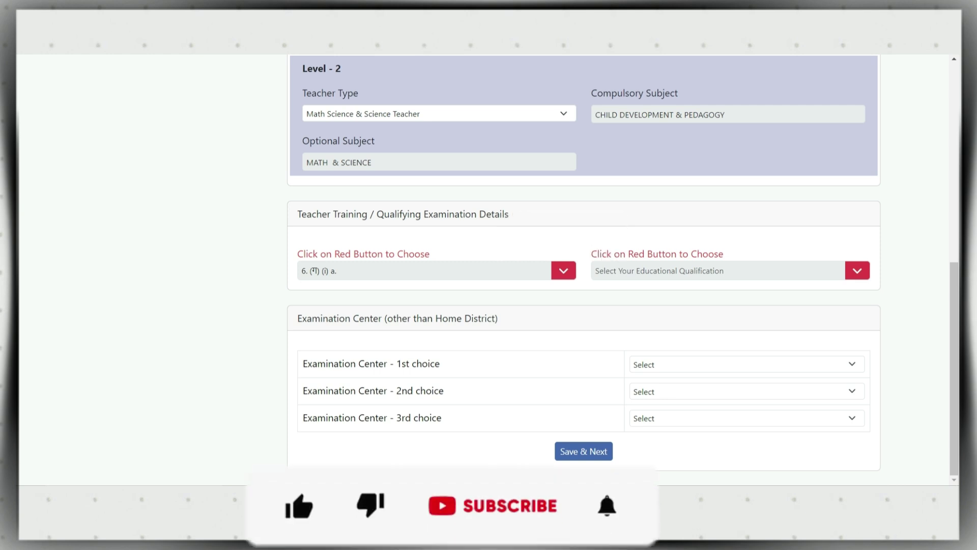
# Set the Level 1 qualifying criterion to 6. (ग) (iv) b.
pyautogui.click(563, 270)
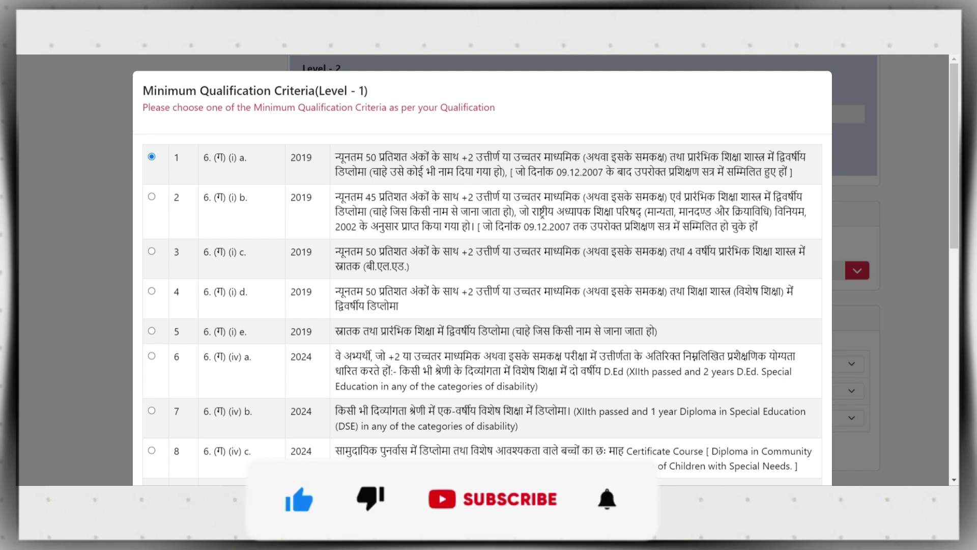
pyautogui.scroll(-7, 482, 306)
pyautogui.scroll(4, 483, 306)
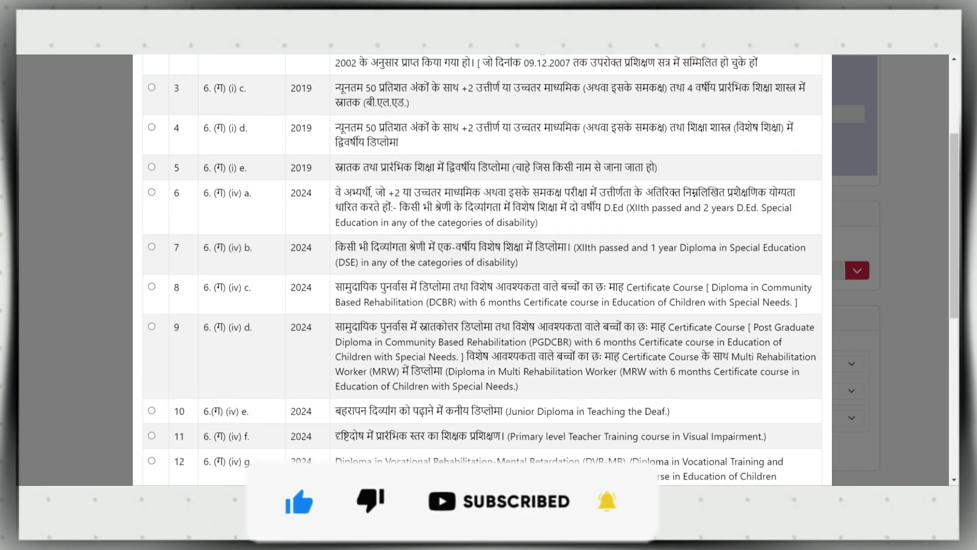
pyautogui.click(151, 246)
pyautogui.scroll(-7, 482, 269)
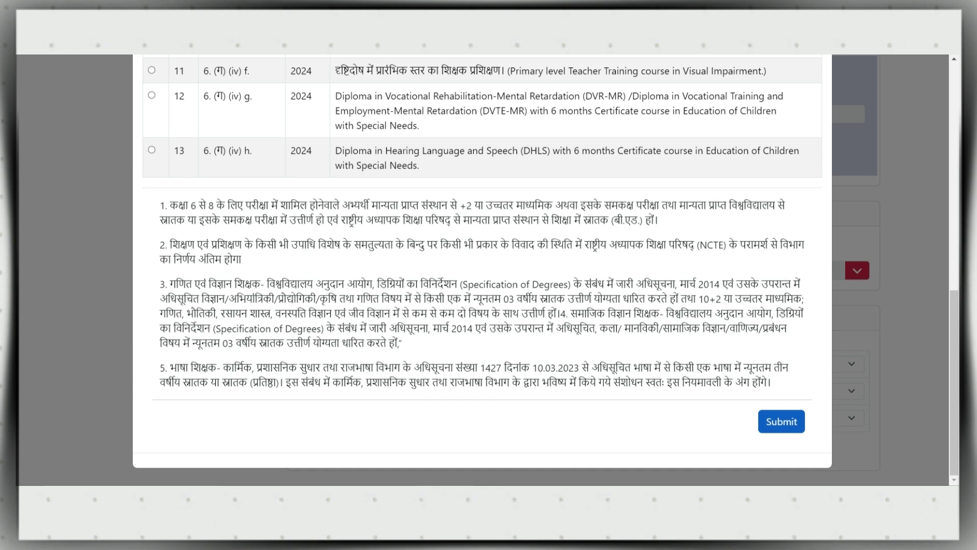
pyautogui.click(781, 422)
# Set the Level 2 qualifying criterion to 6. (ग) (ii) f.
pyautogui.click(857, 271)
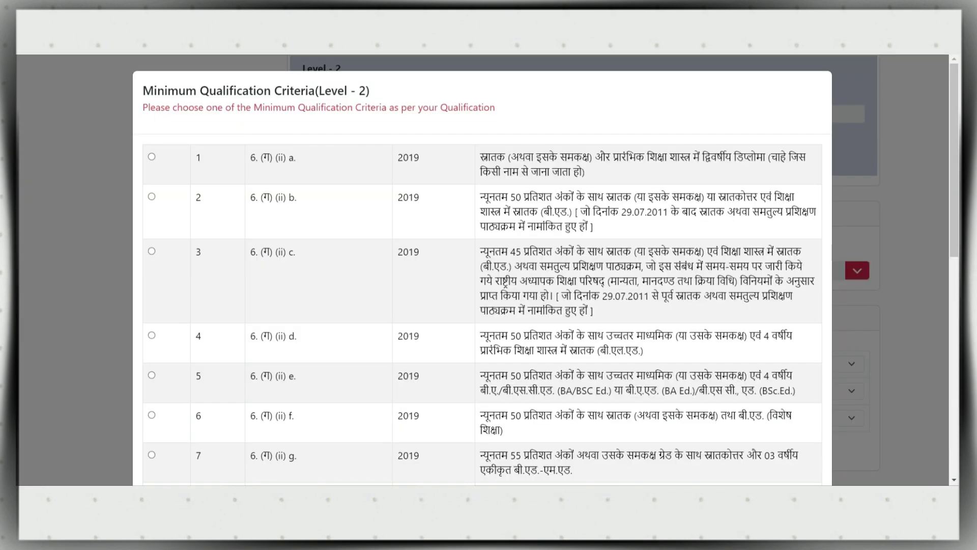
pyautogui.scroll(-3, 483, 270)
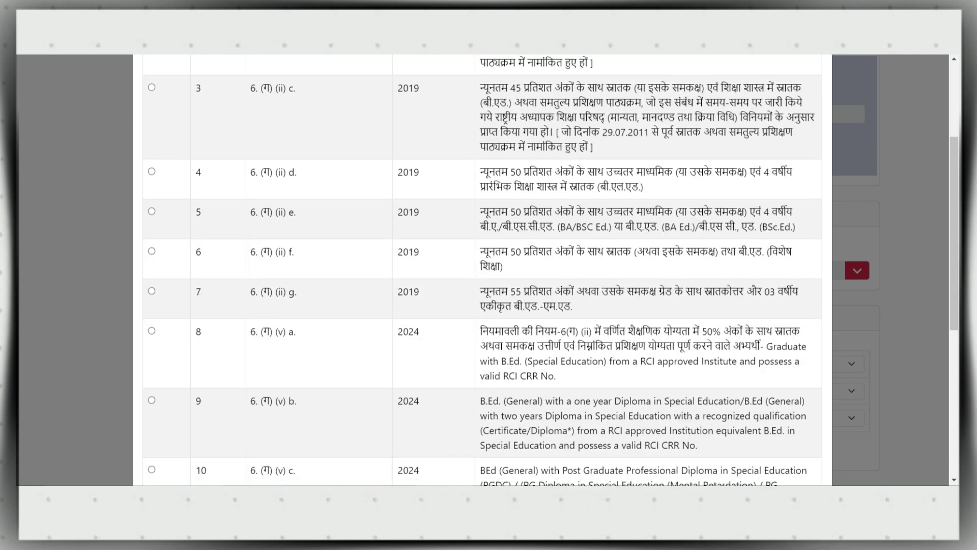
pyautogui.click(151, 251)
pyautogui.scroll(-6, 483, 270)
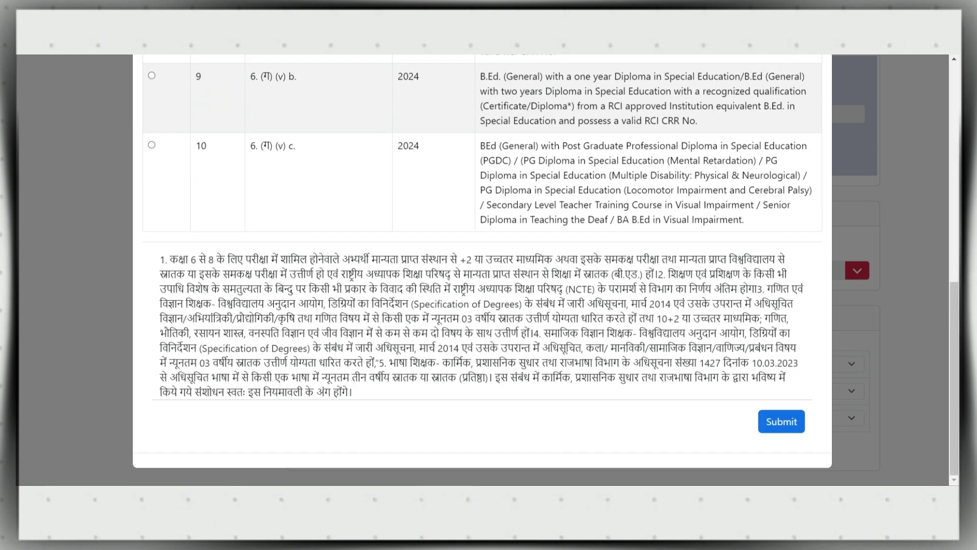
pyautogui.click(781, 421)
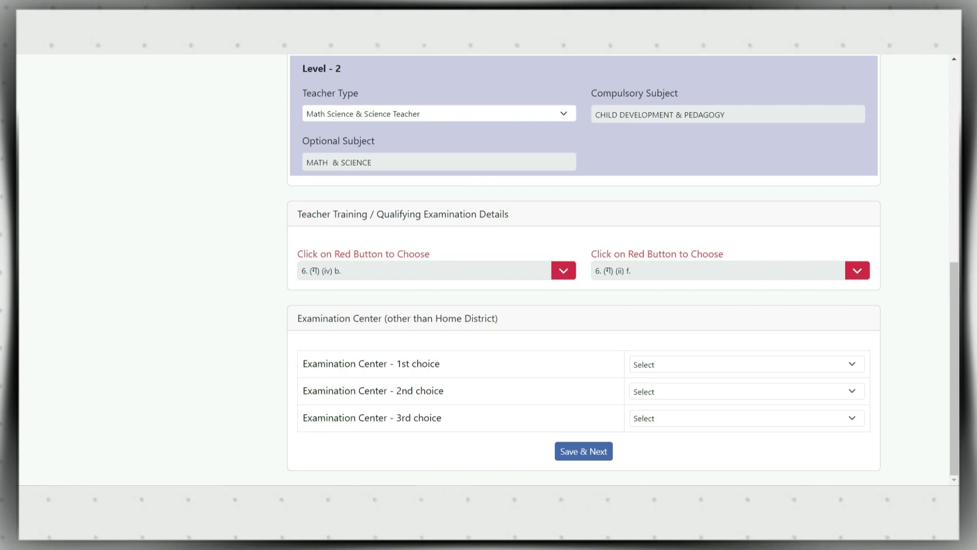
# Choose the first exam centre and set Language-1 to HINDI & ENGLISH and Language-2 to BANGLA.
pyautogui.click(747, 365)
pyautogui.click(713, 285)
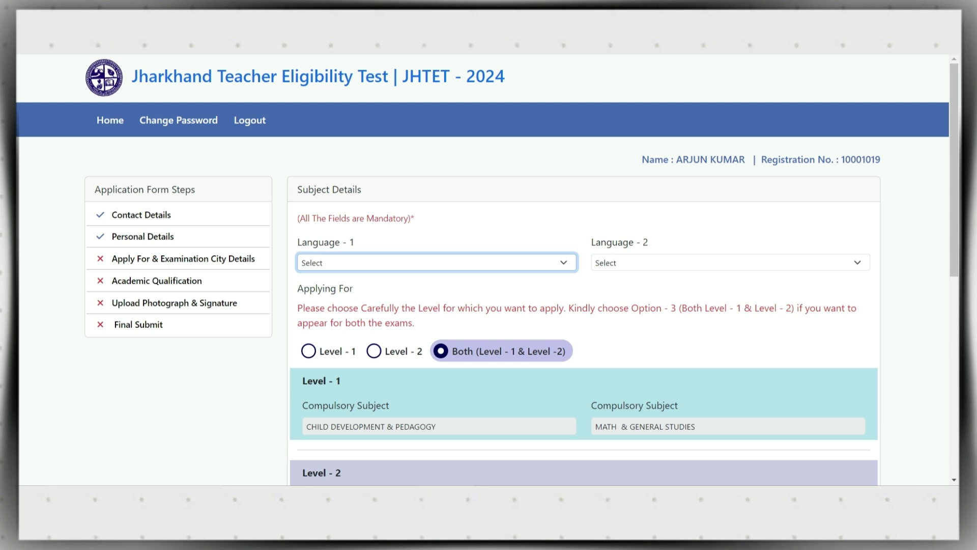
pyautogui.click(560, 263)
pyautogui.click(539, 296)
pyautogui.click(730, 263)
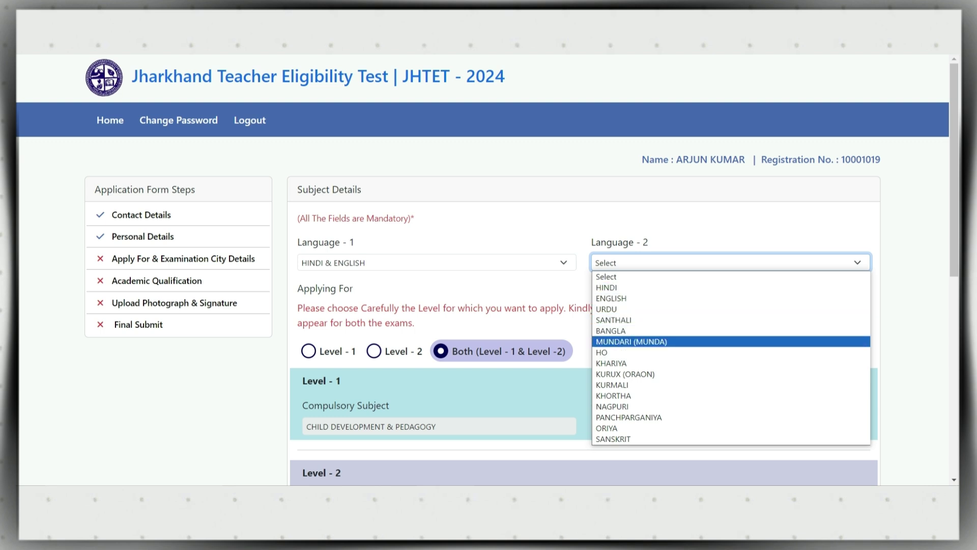
pyautogui.press('Up')
pyautogui.press('Up')
pyautogui.press('Up')
pyautogui.press('Up')
pyautogui.press('Up')
pyautogui.press('Down')
pyautogui.press('Down')
pyautogui.press('Down')
pyautogui.press('Down')
pyautogui.press('Return')
# Save the subject and exam centre details and dismiss the confirmation.
pyautogui.scroll(-1, 484, 270)
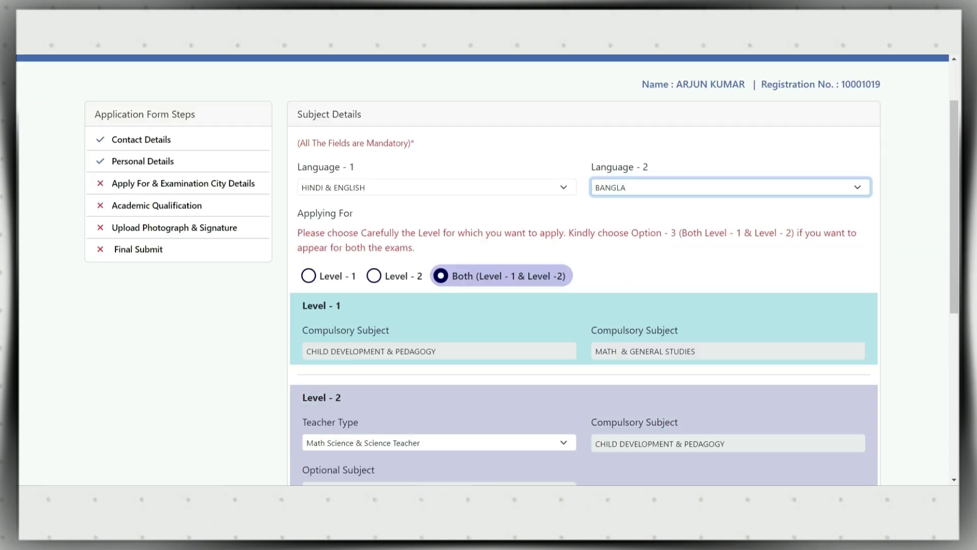
pyautogui.scroll(-5, 483, 270)
pyautogui.click(583, 451)
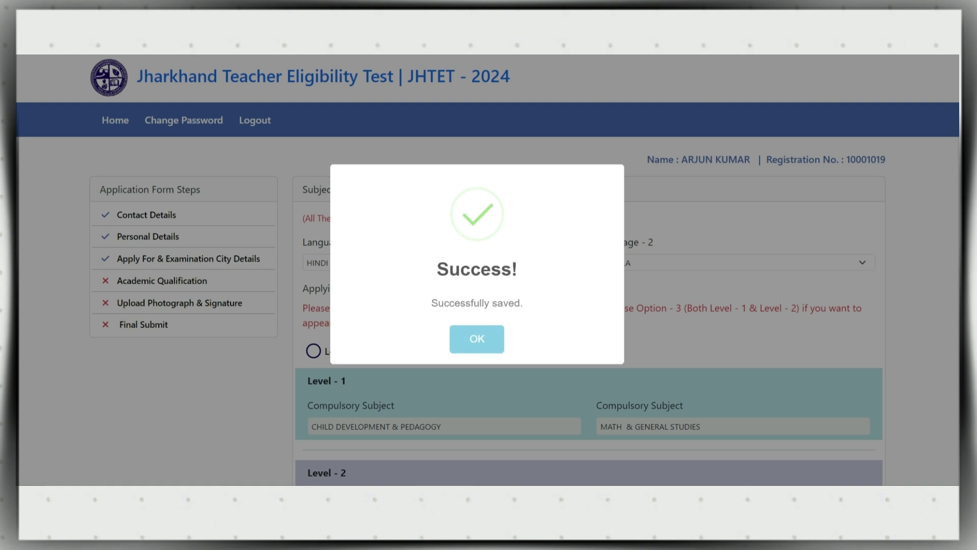
pyautogui.press('Return')
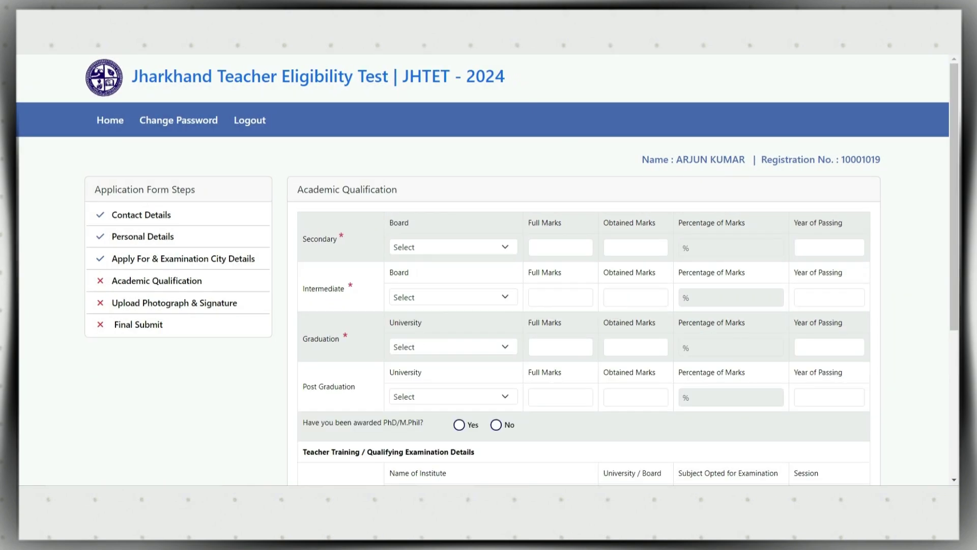
pyautogui.press('Down')
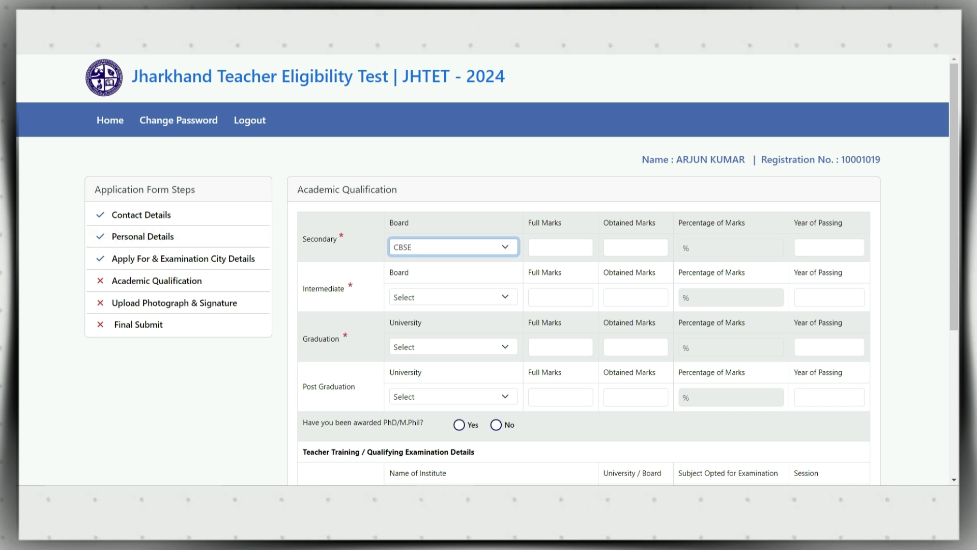
pyautogui.press('Tab')
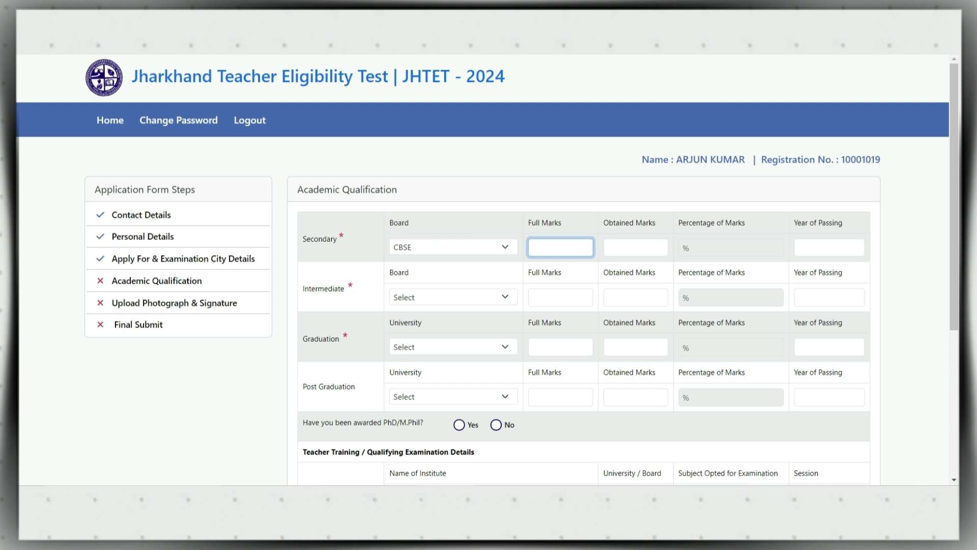
pyautogui.press('Tab')
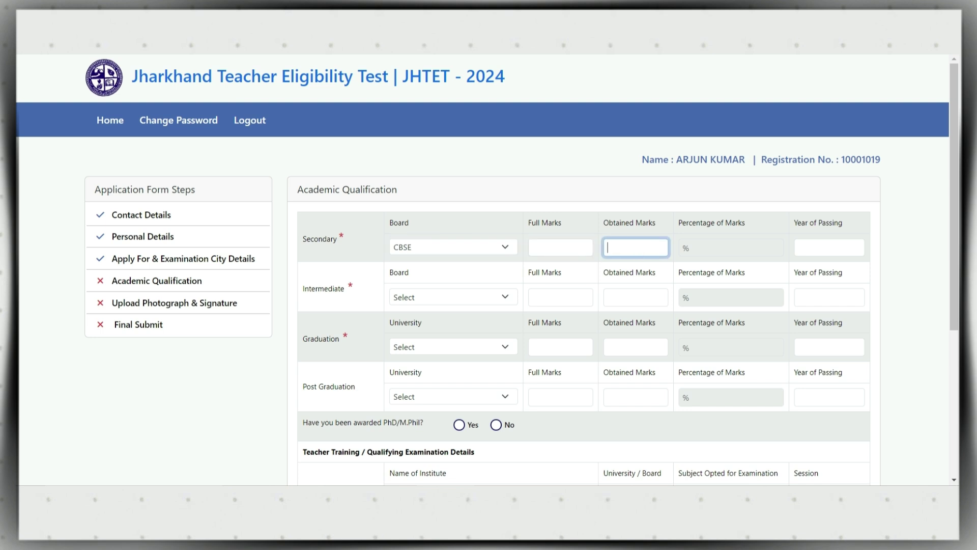
pyautogui.click(830, 247)
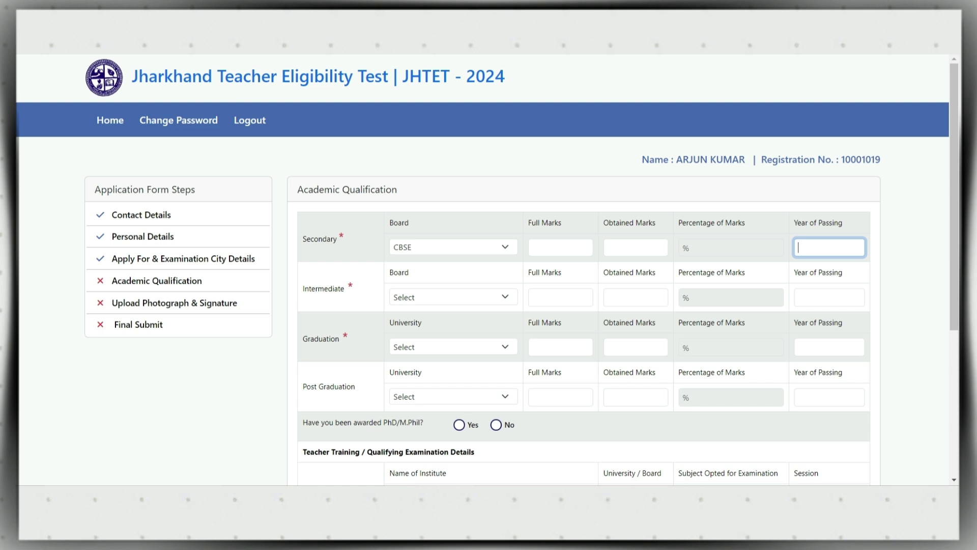
pyautogui.click(453, 298)
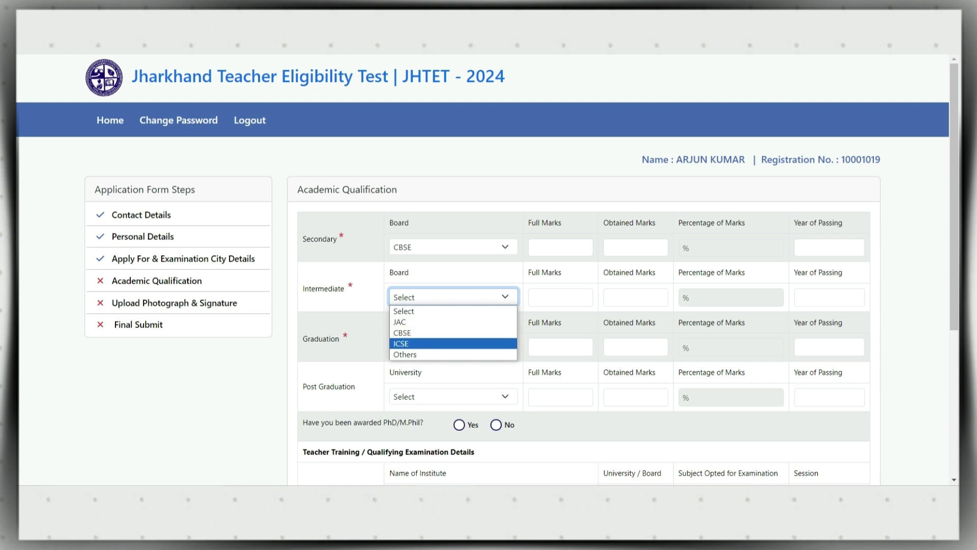
pyautogui.press('Escape')
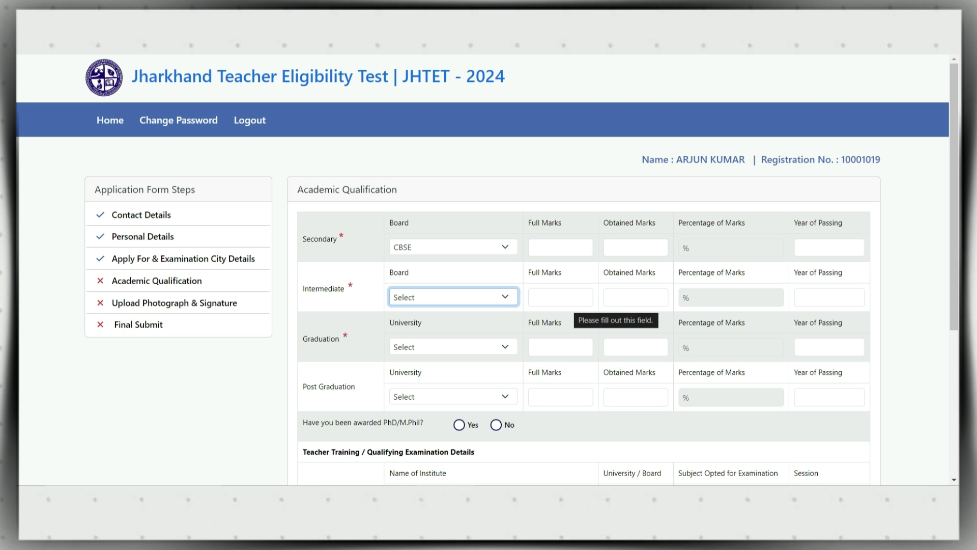
pyautogui.click(607, 297)
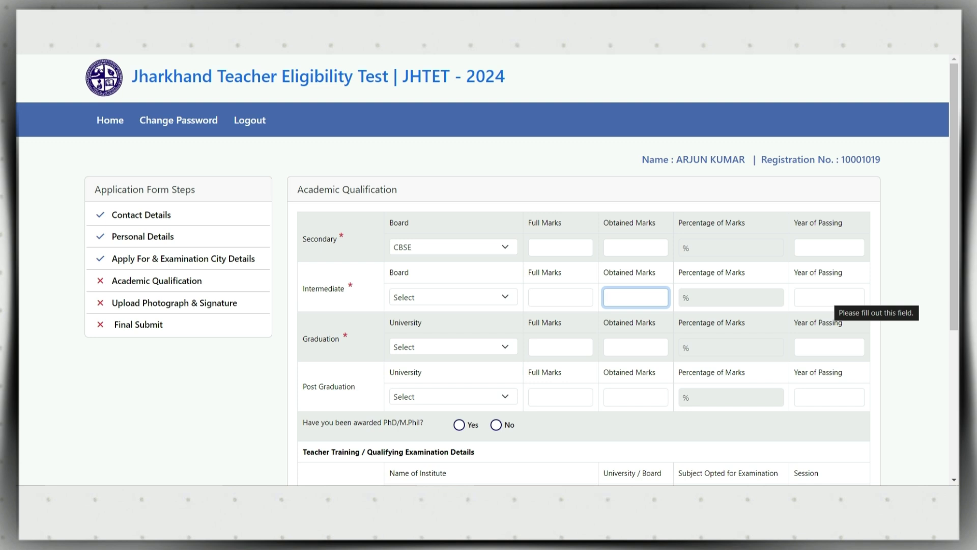
pyautogui.click(829, 297)
pyautogui.scroll(-3, 488, 270)
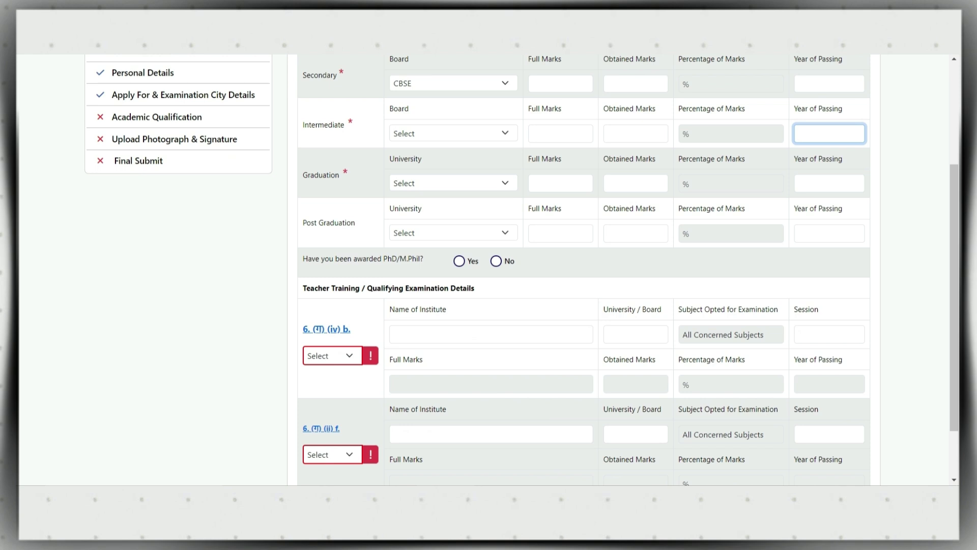
# Leave the Post Graduation university unchanged and answer No to the PhD/M.Phil question.
pyautogui.click(453, 233)
pyautogui.click(453, 233)
pyautogui.click(453, 233)
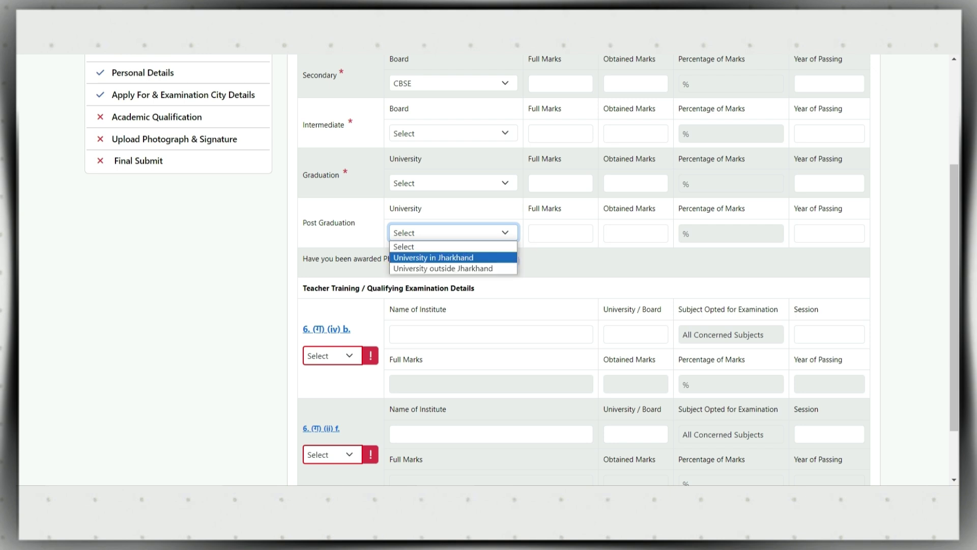
pyautogui.press('Escape')
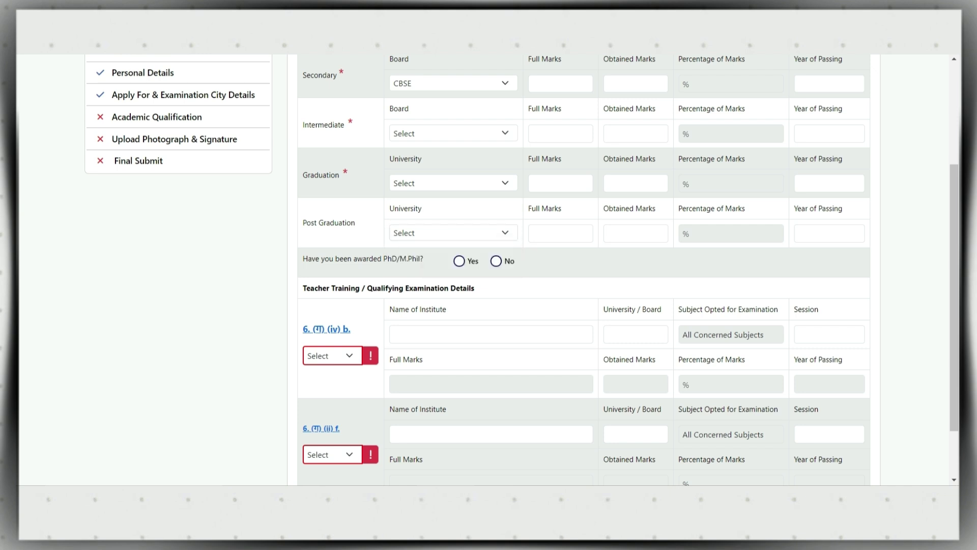
pyautogui.click(459, 261)
pyautogui.click(496, 260)
# Move through the 6.(iv)b institute and university entries to its status choices.
pyautogui.scroll(-3, 584, 270)
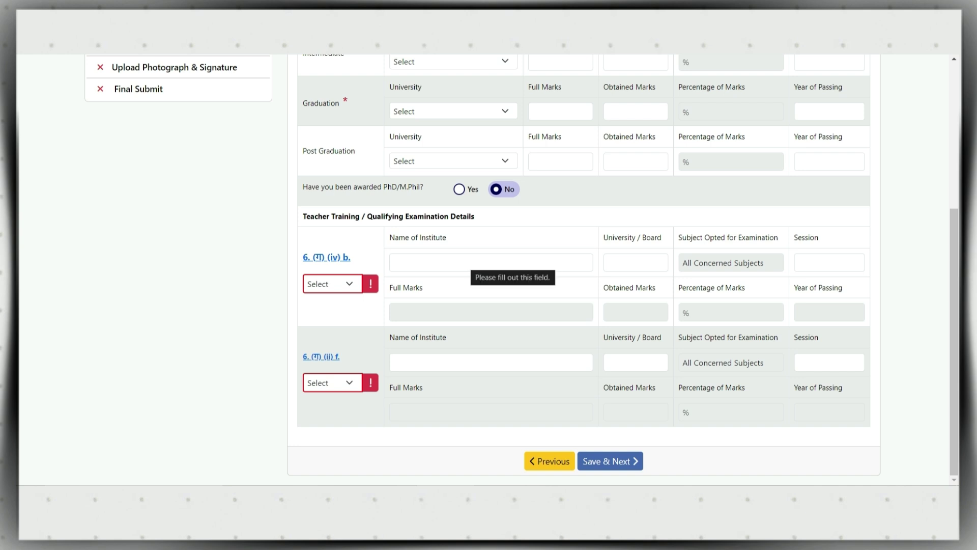
pyautogui.click(472, 262)
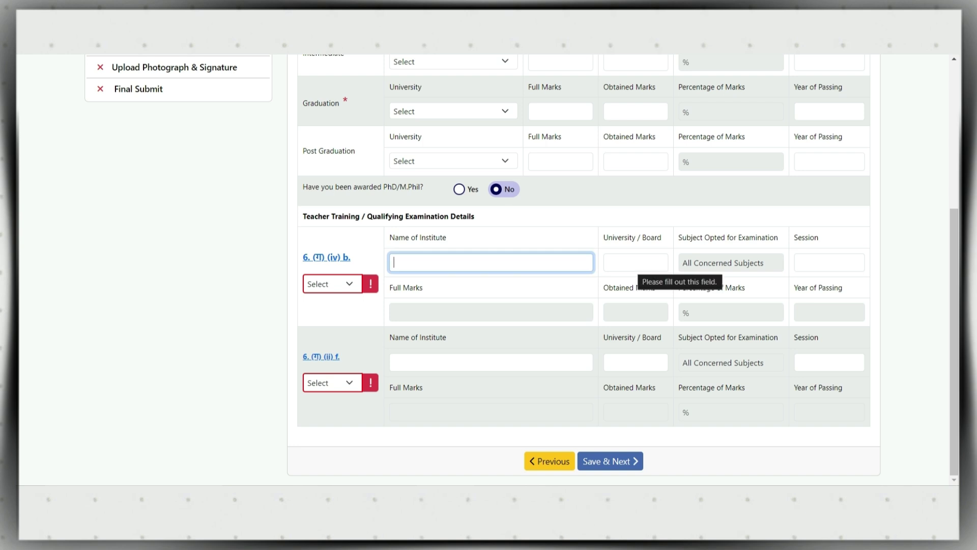
pyautogui.click(636, 262)
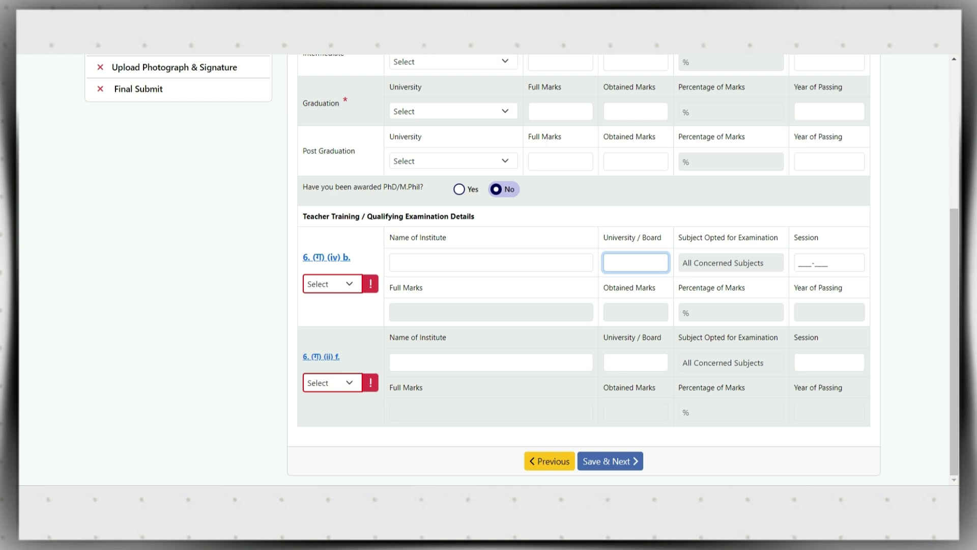
pyautogui.click(330, 283)
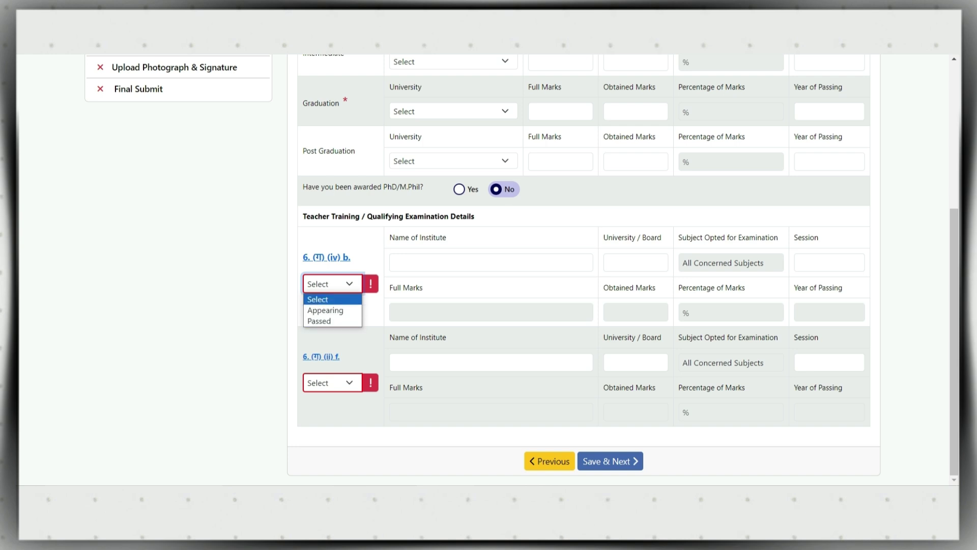
# Set the 6.(iv)b and 6.(ii)f teacher-training statuses to Passed.
pyautogui.press('Down')
pyautogui.press('Down')
pyautogui.press('Return')
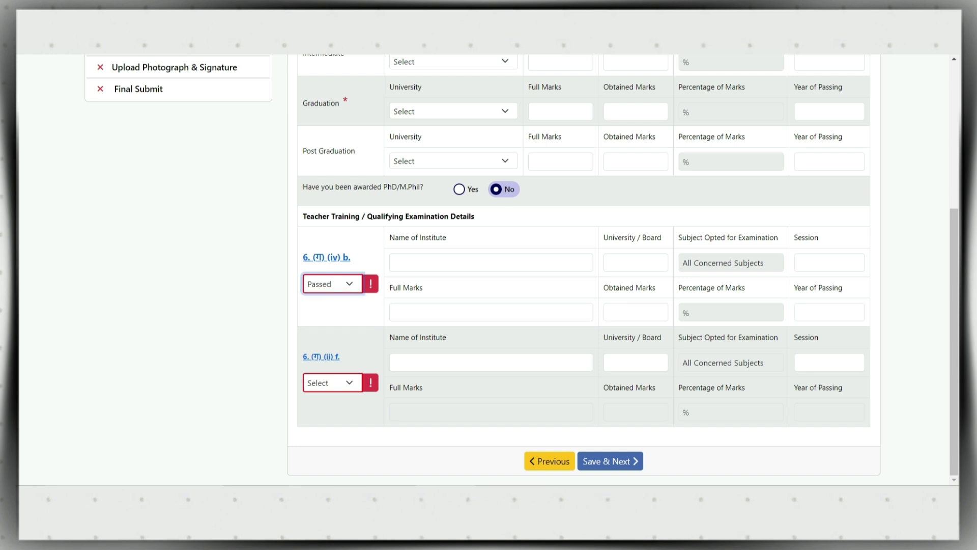
pyautogui.click(329, 383)
pyautogui.press('Down')
pyautogui.press('Down')
pyautogui.press('Up')
pyautogui.press('Down')
pyautogui.press('Up')
pyautogui.press('Up')
pyautogui.press('Return')
pyautogui.click(329, 284)
pyautogui.press('Up')
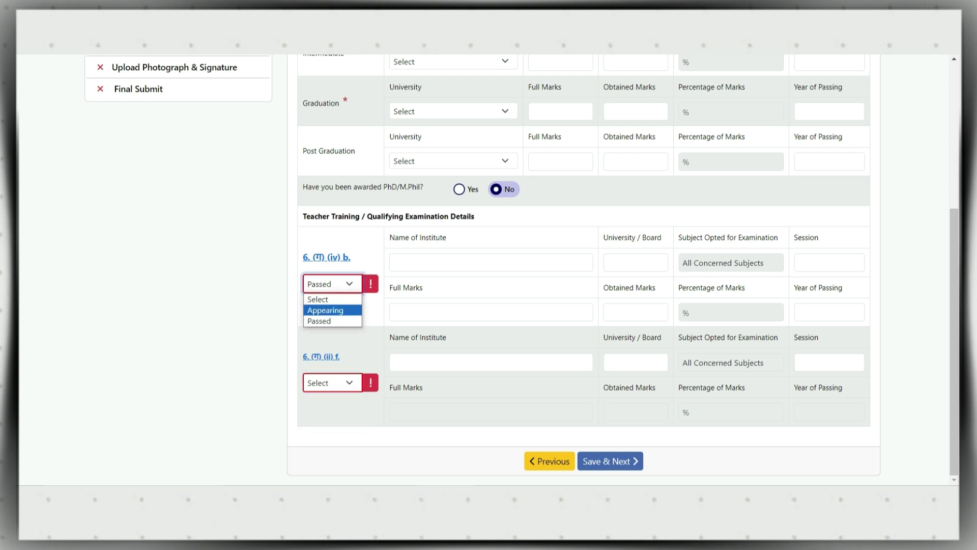
pyautogui.press('Return')
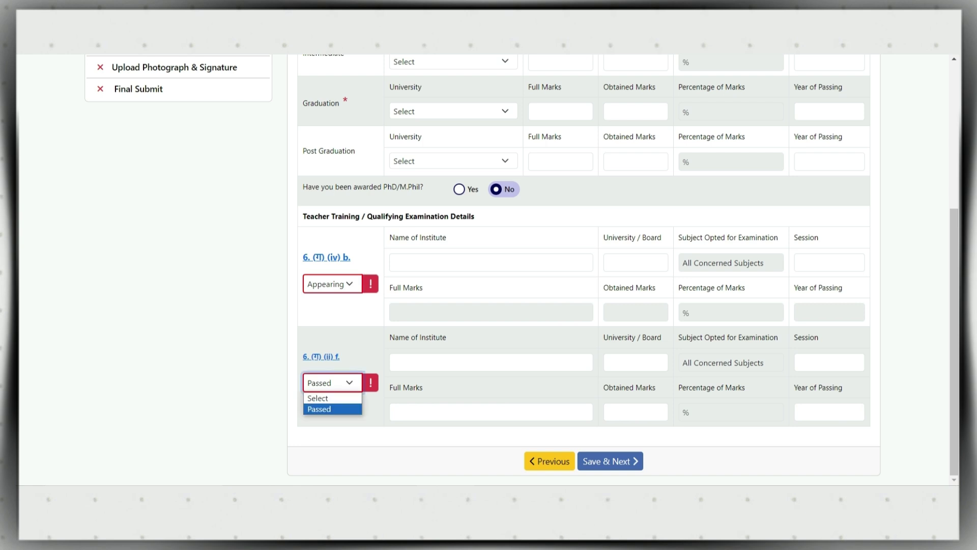
pyautogui.press('Up')
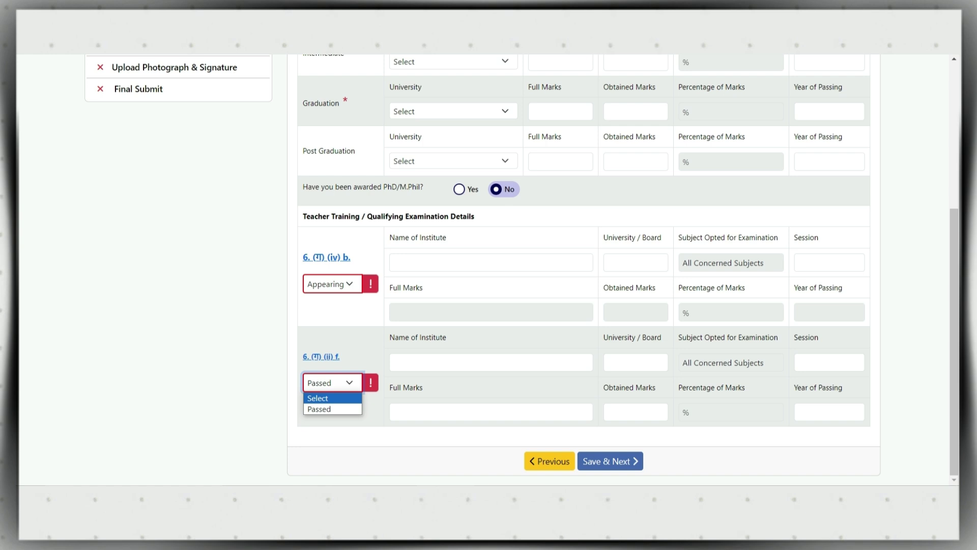
pyautogui.press('Escape')
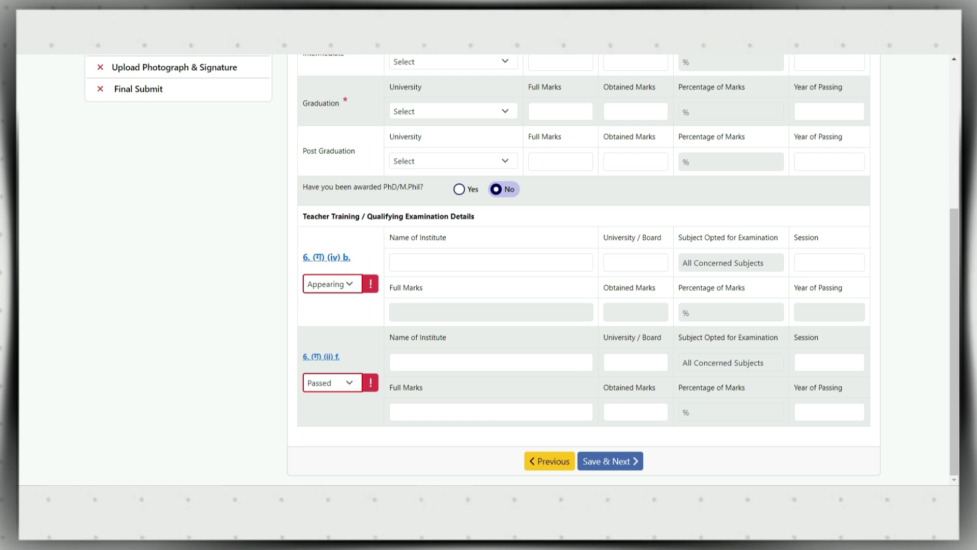
# Complete the remaining institute, board and session entries and save the academic qualifications.
pyautogui.press('Tab')
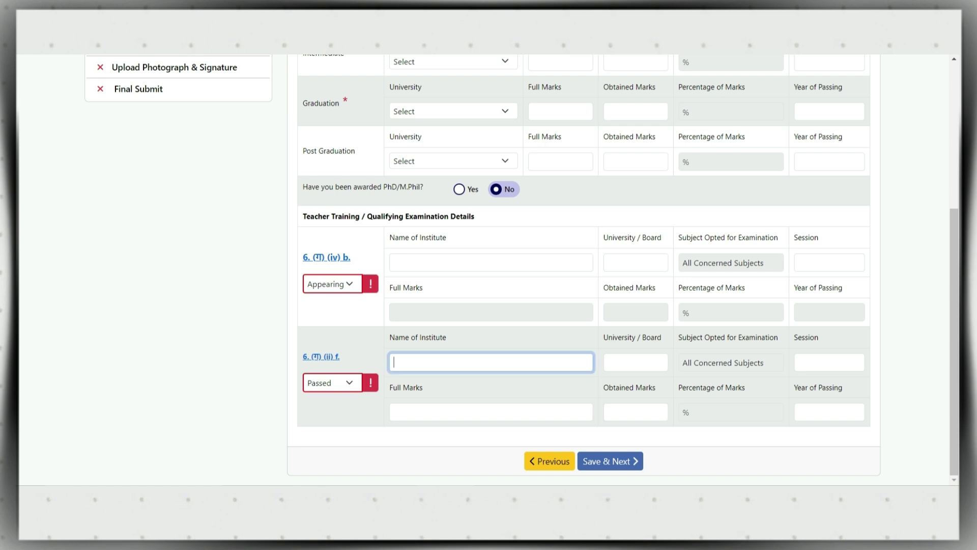
pyautogui.press('Tab')
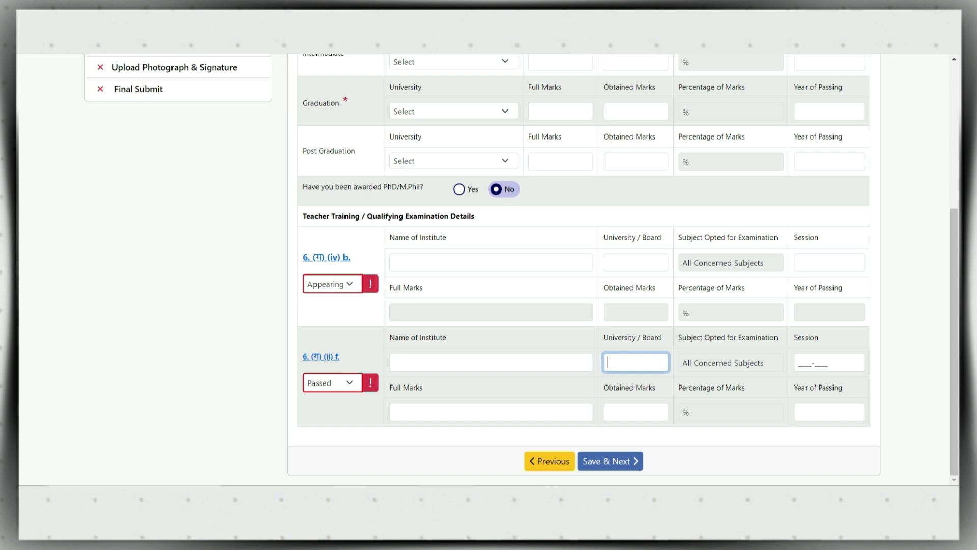
pyautogui.press('Tab')
pyautogui.click(829, 262)
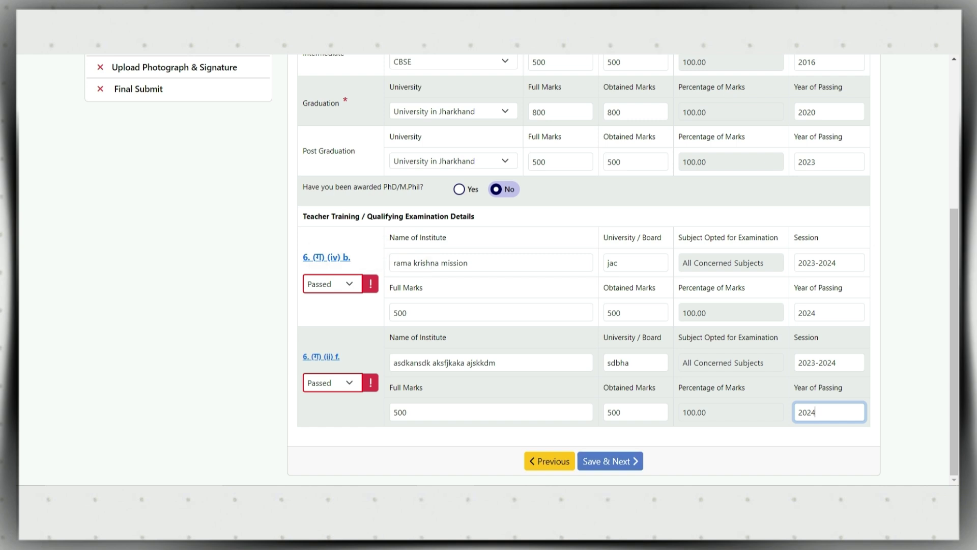
pyautogui.click(610, 460)
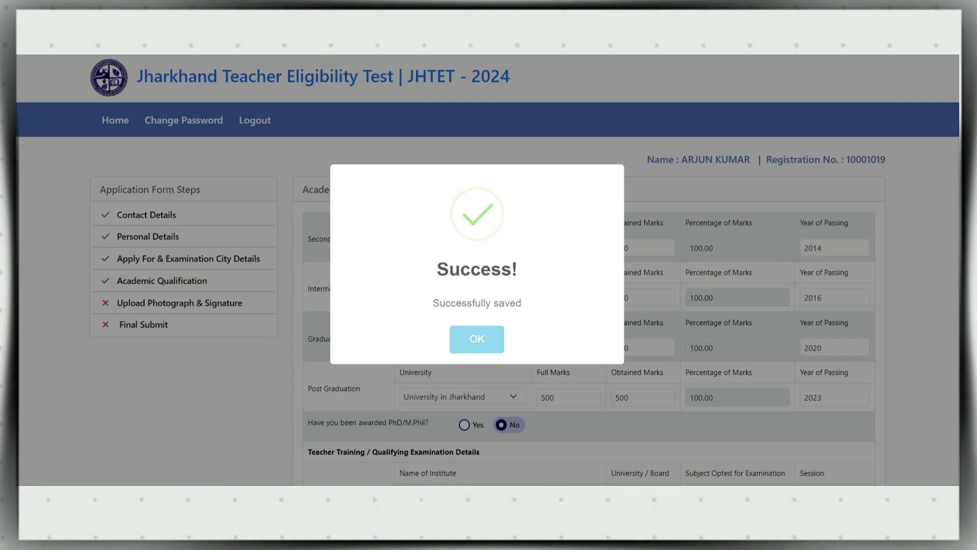
# Attach the photograph and signature JPG files and save them to the application.
pyautogui.press('Return')
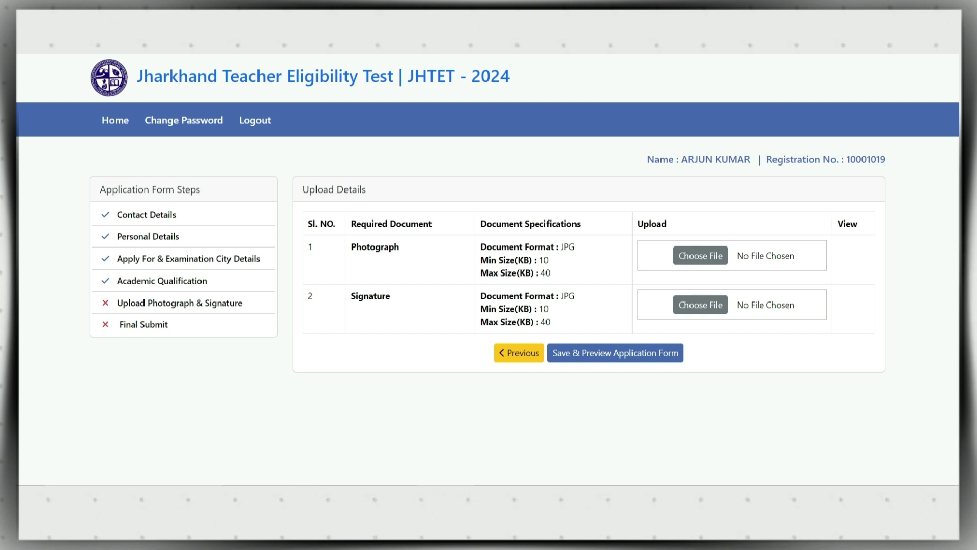
pyautogui.doubleClick(544, 261)
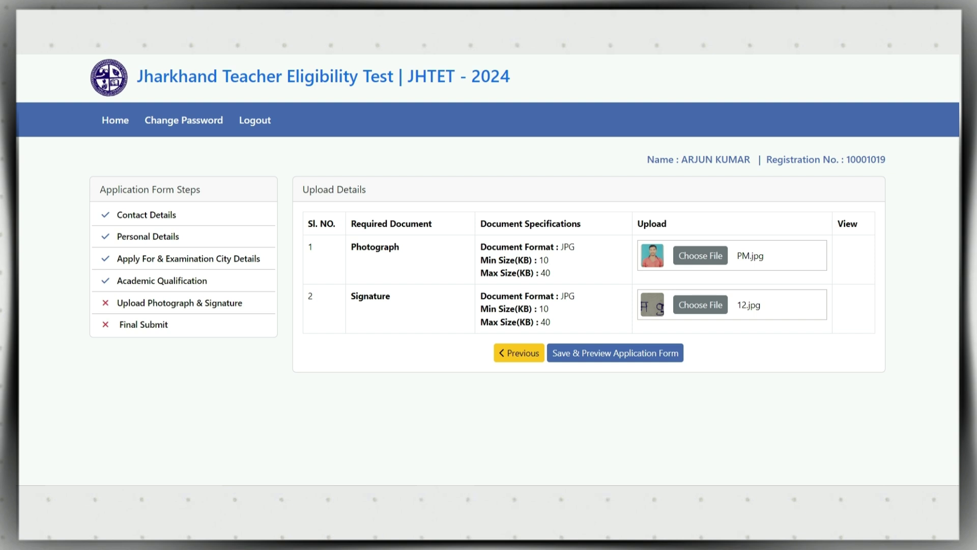
pyautogui.click(615, 352)
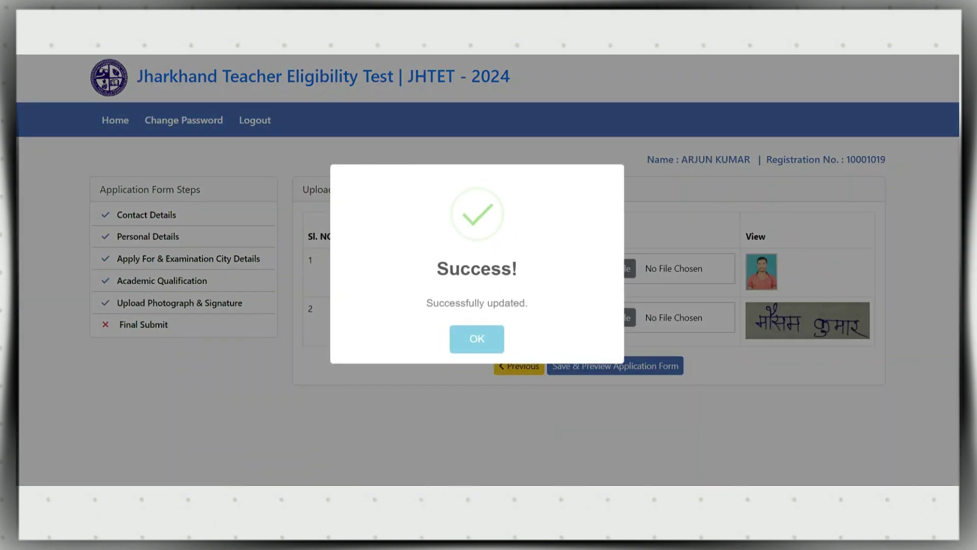
# Tick the Examination City and Academic Qualification particulars and agree to the declaration.
pyautogui.press('Return')
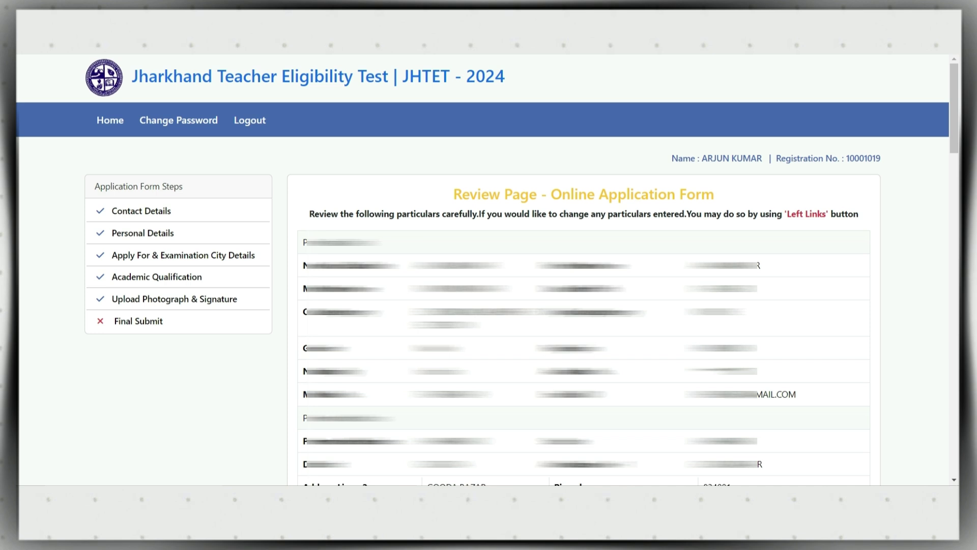
pyautogui.press('End')
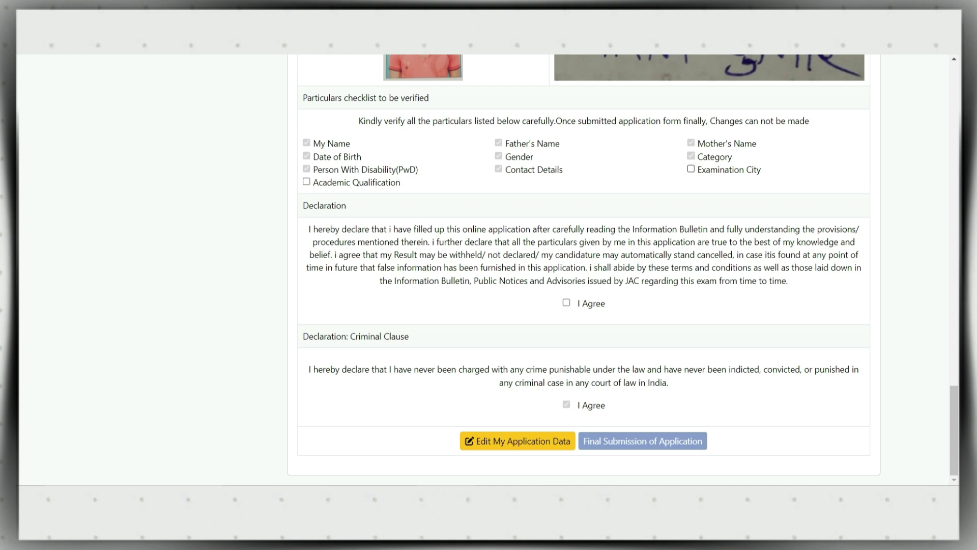
pyautogui.click(691, 168)
pyautogui.click(306, 182)
pyautogui.click(566, 302)
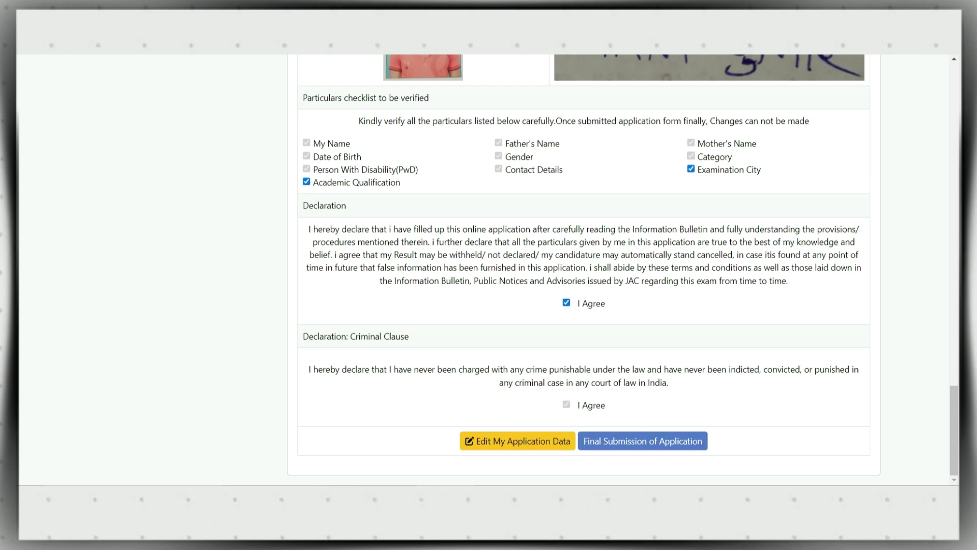
# Submit the application through Final Submission of Application.
pyautogui.click(643, 441)
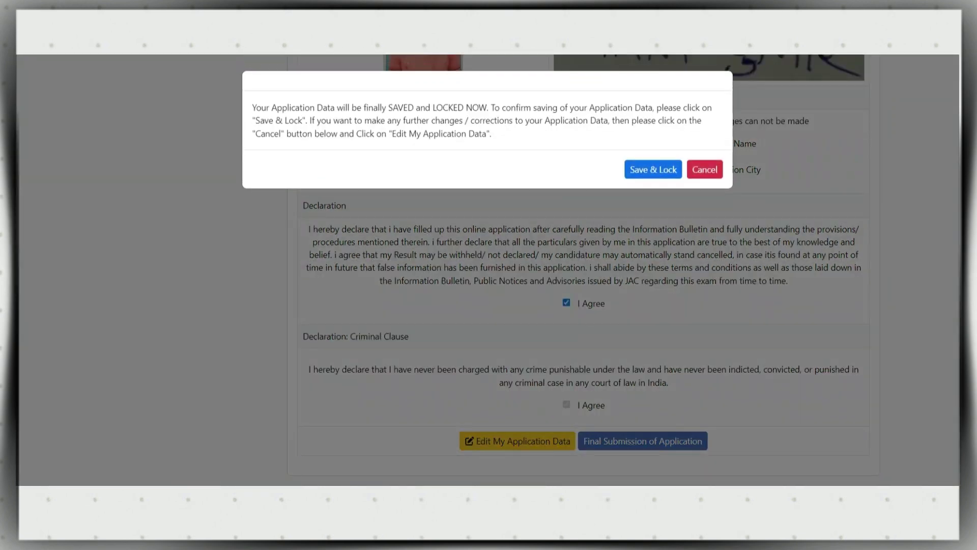